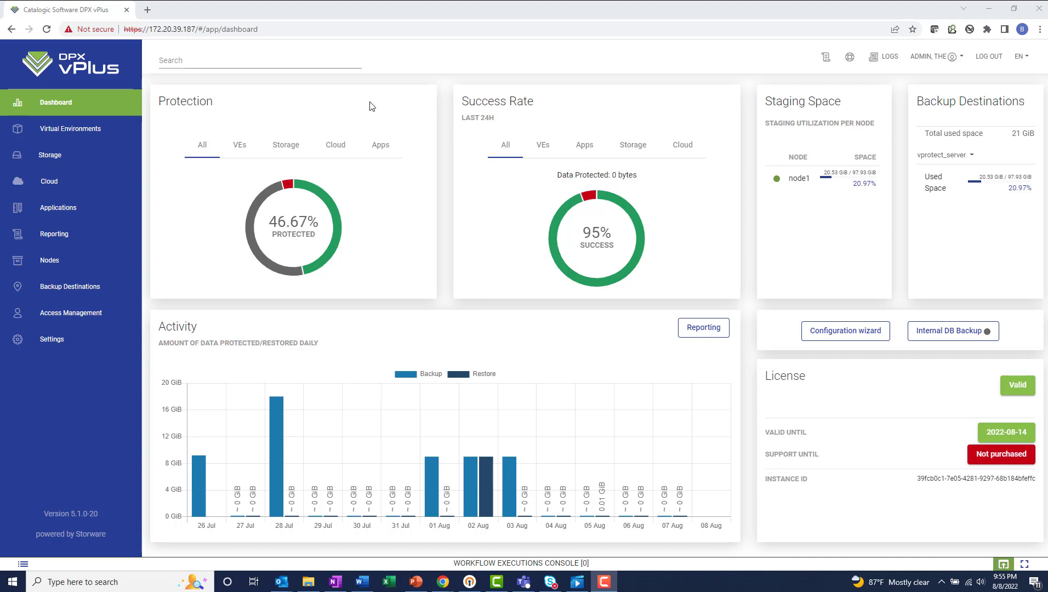
Open the form for a new File System backup destination, review its settings down to the storage paths, and return to the file system destinations.
click(107, 286)
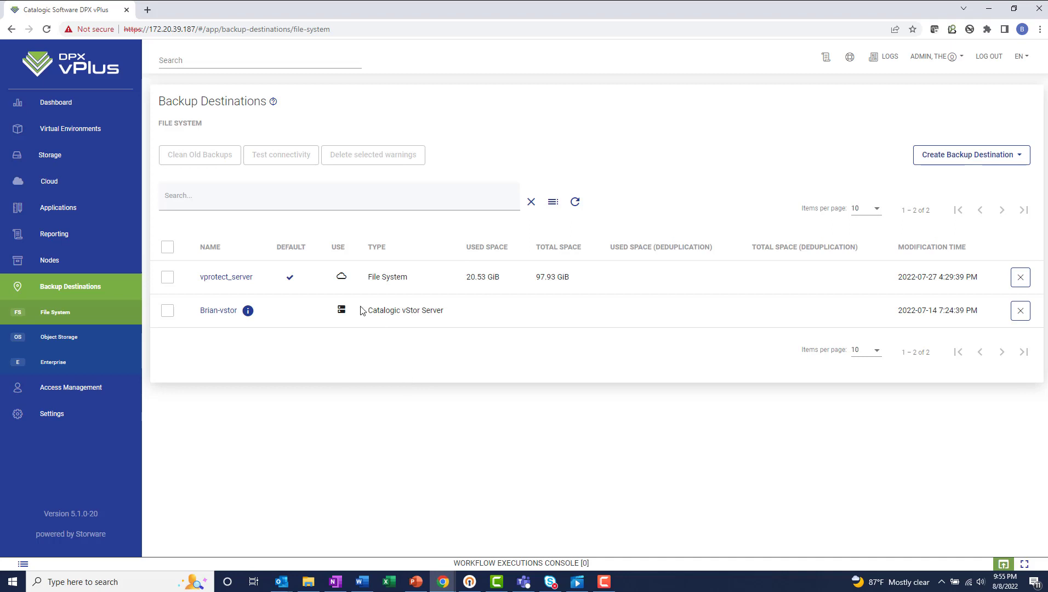
click(951, 162)
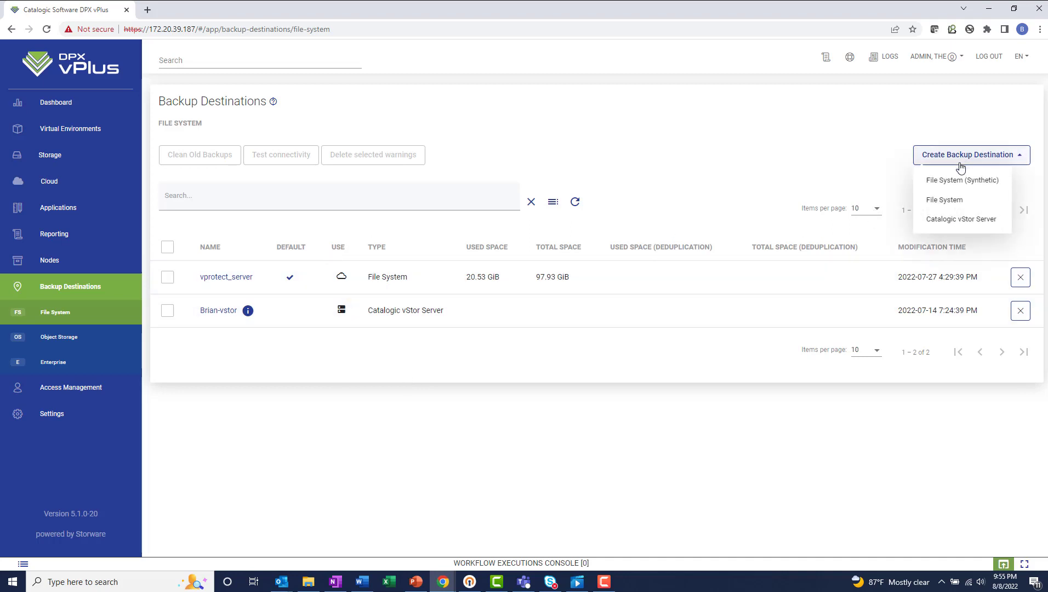
click(946, 203)
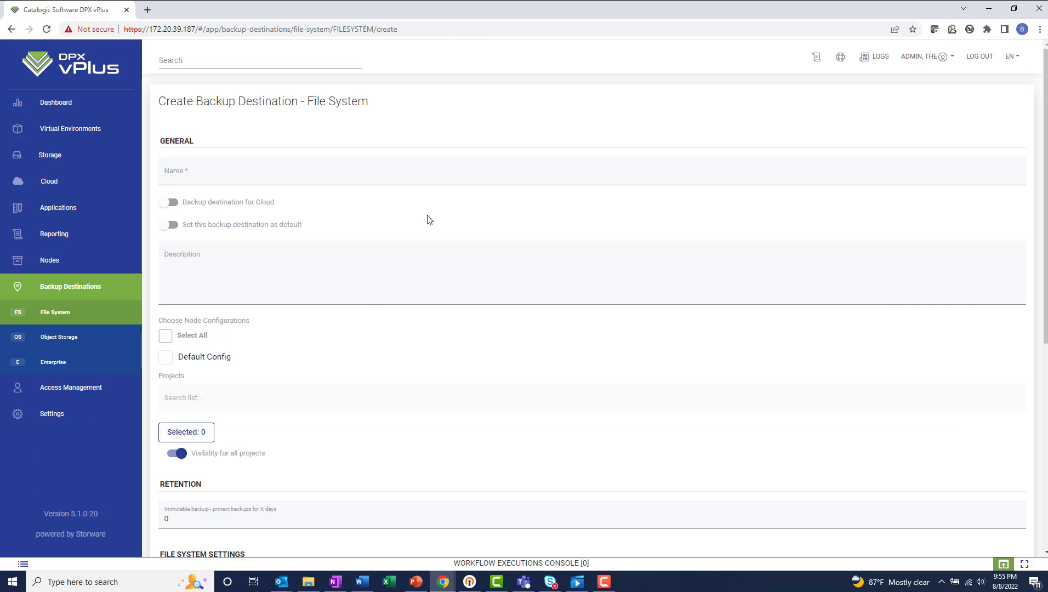
click(290, 173)
scroll(313, 292, down, 5)
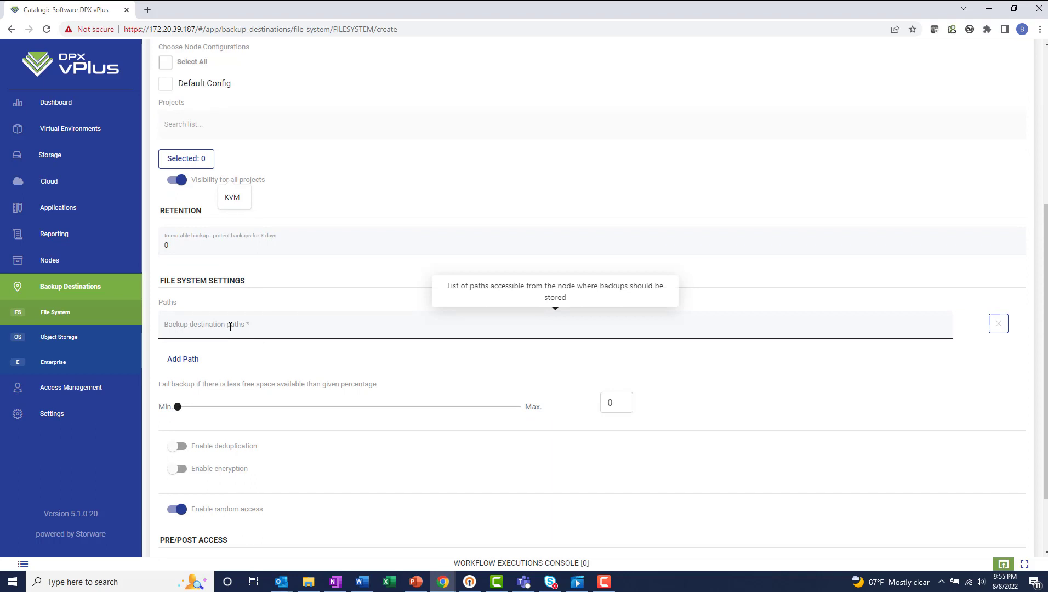
click(48, 315)
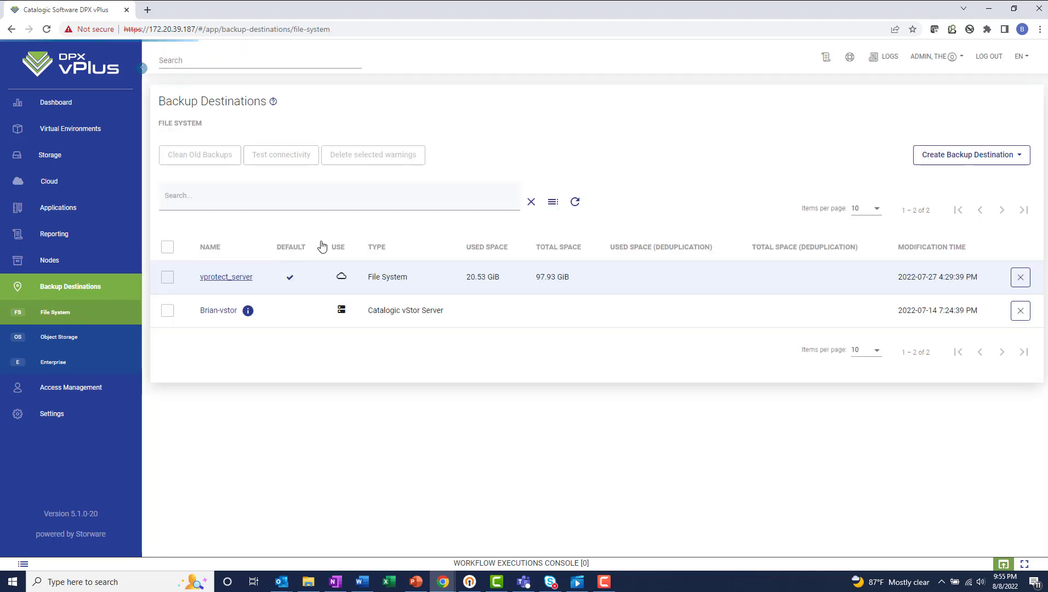
Review which backup destination types can be created for file system, object storage and enterprise storage.
click(970, 157)
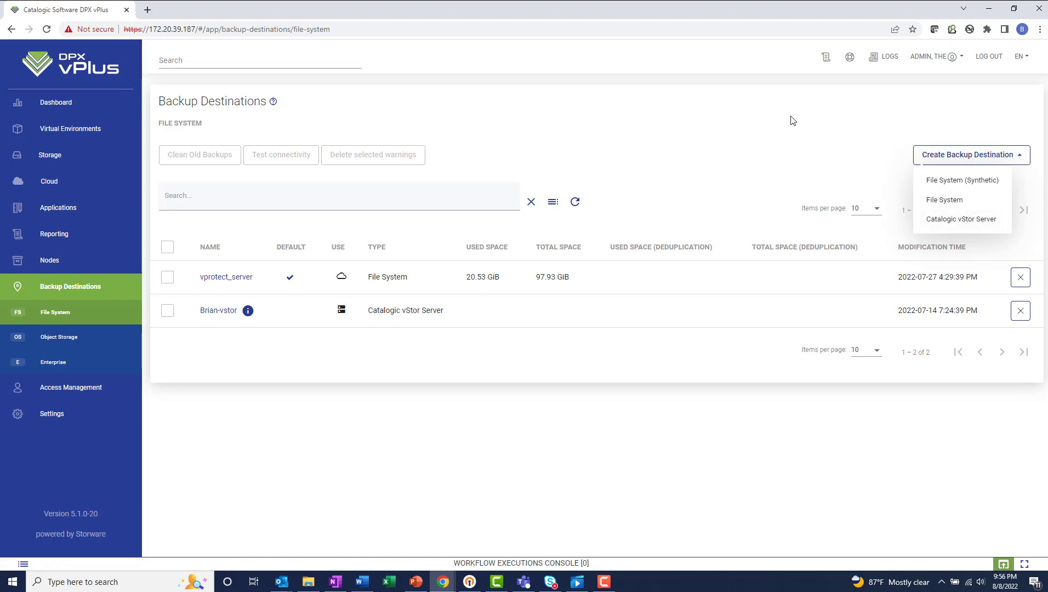
click(745, 146)
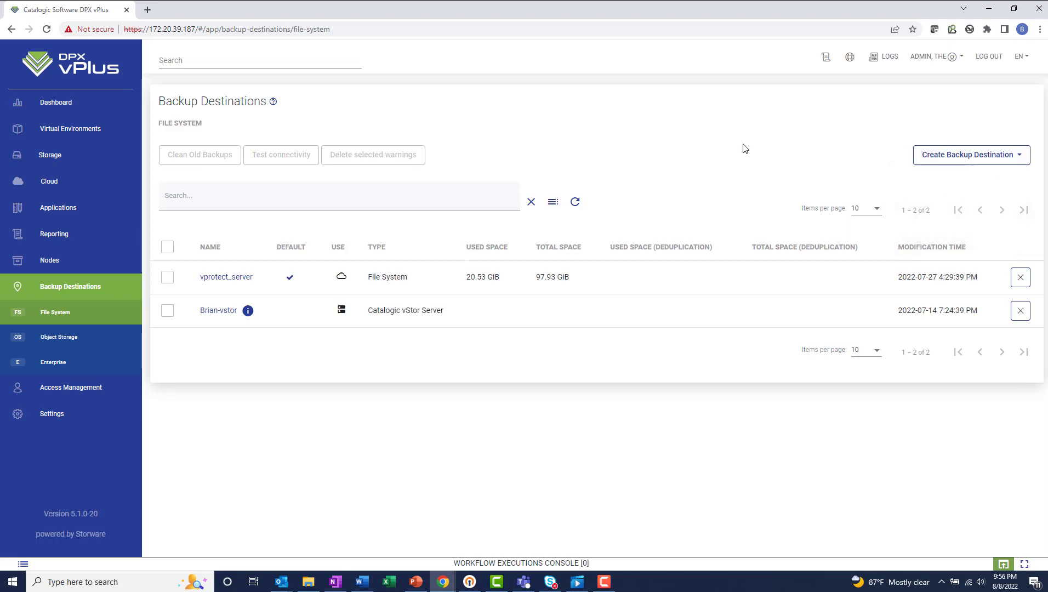
click(76, 339)
click(955, 156)
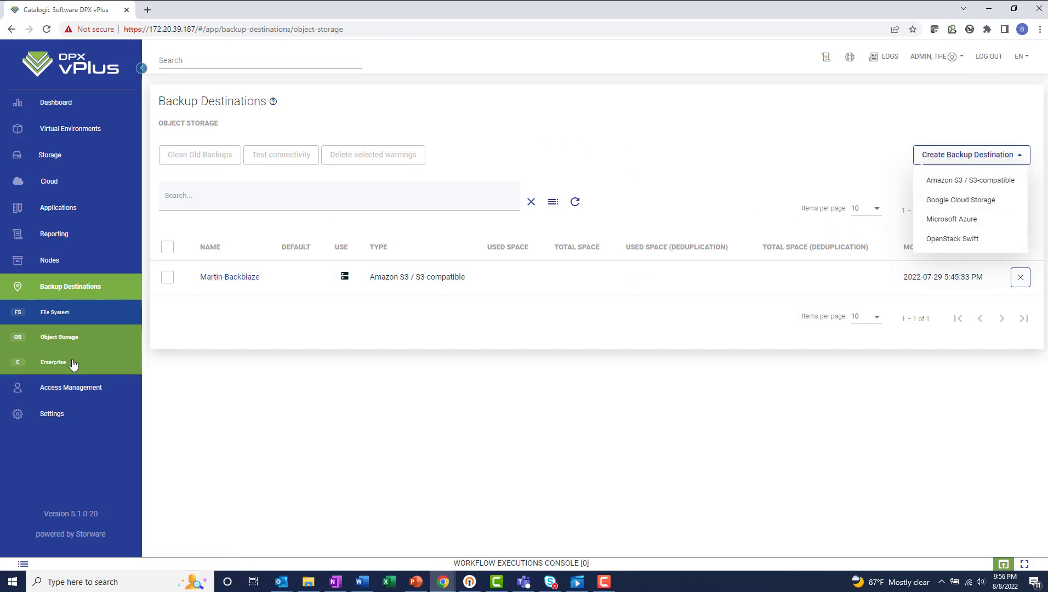
click(130, 360)
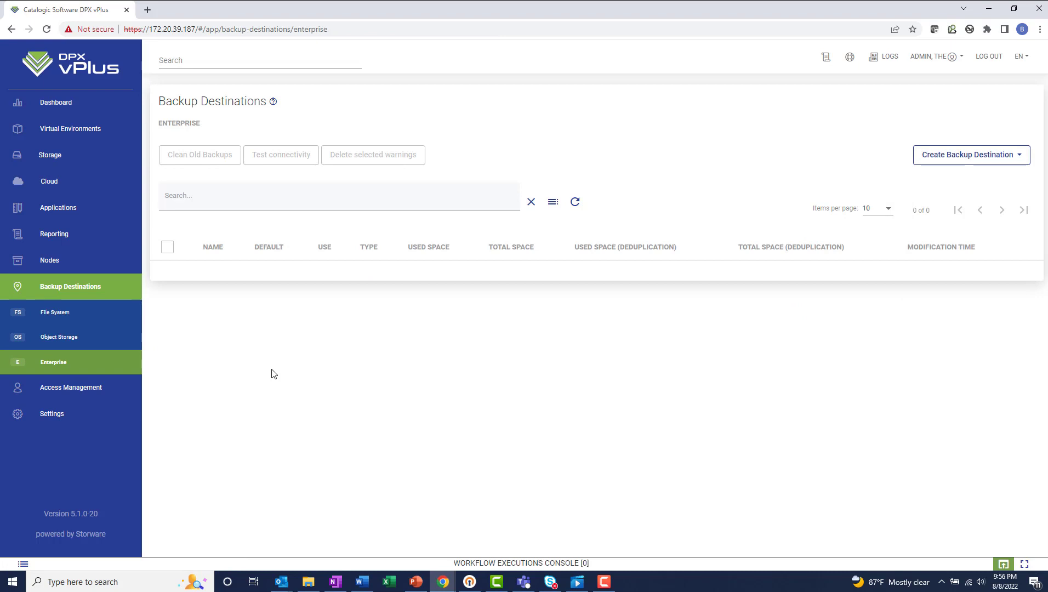
click(934, 157)
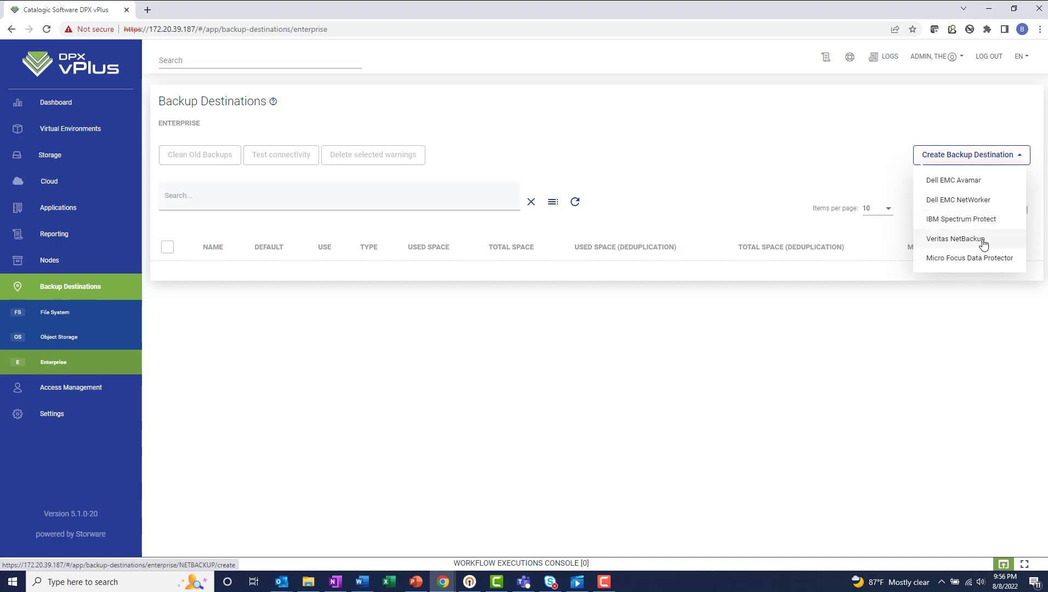
click(514, 147)
click(91, 281)
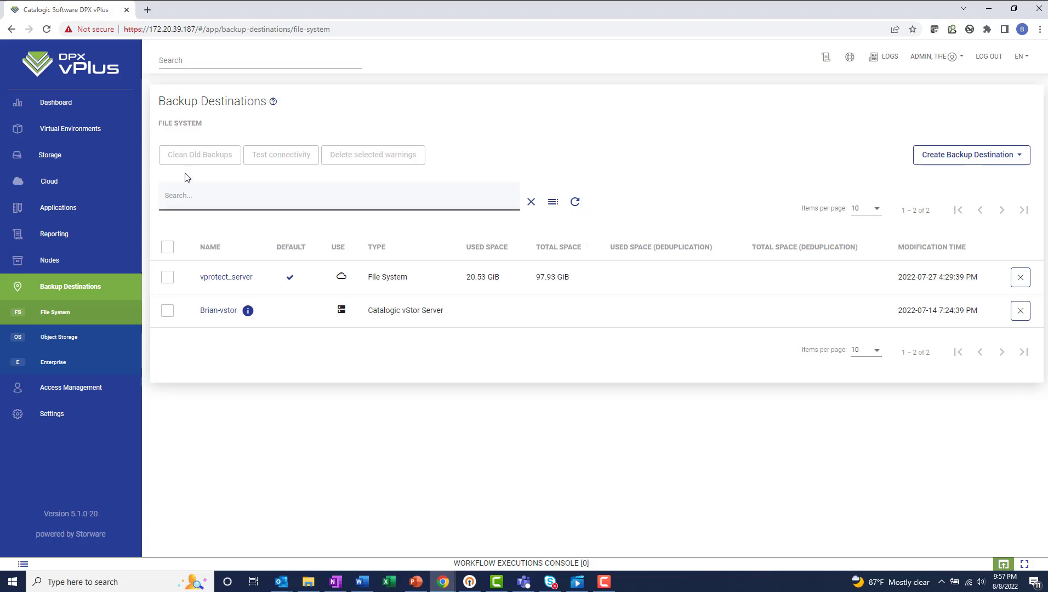
Open the form for a new hypervisor manager, review the supported types, and choose oVirt (v4) / RHV (v4) / Oracle Linux VM.
click(103, 134)
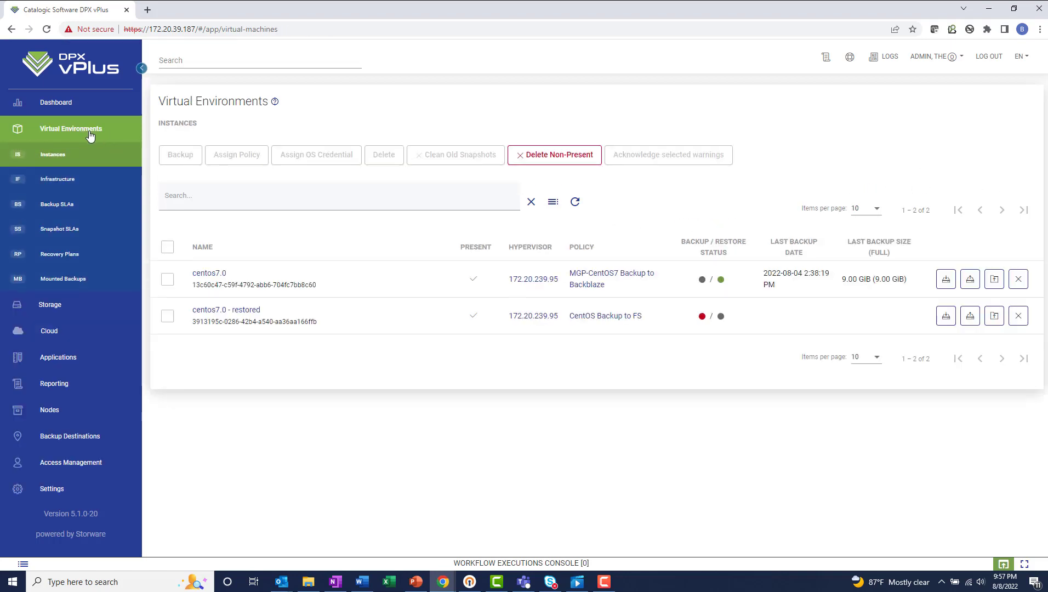
click(62, 180)
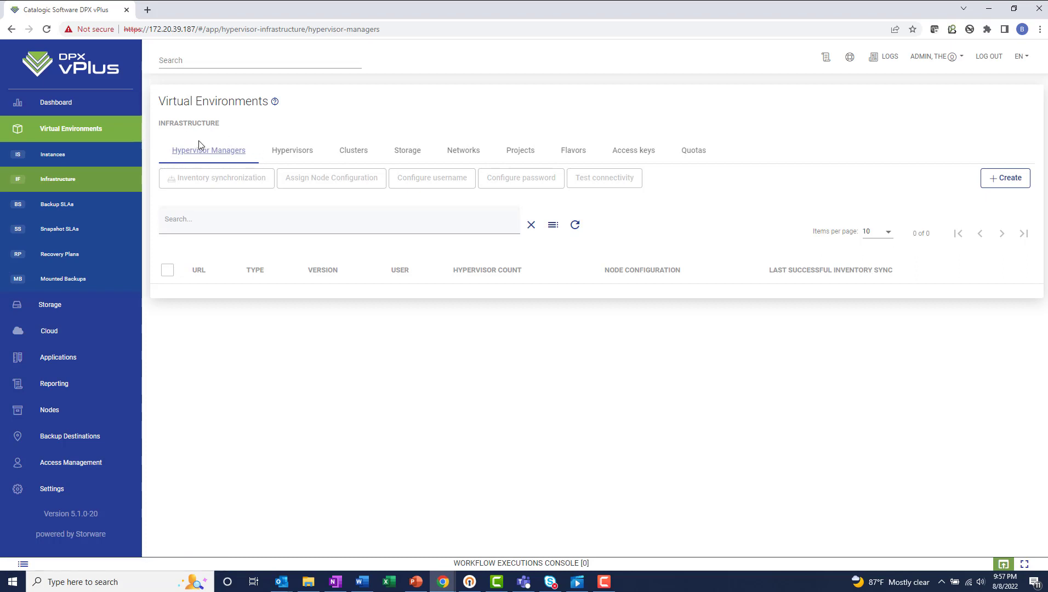
click(1010, 180)
click(235, 152)
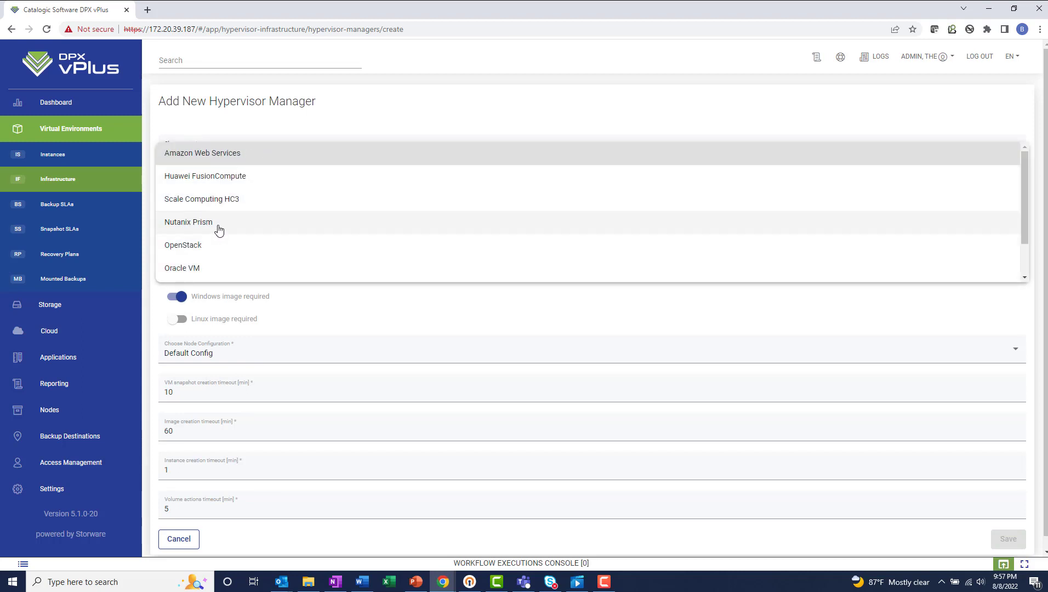
scroll(220, 253, down, 1)
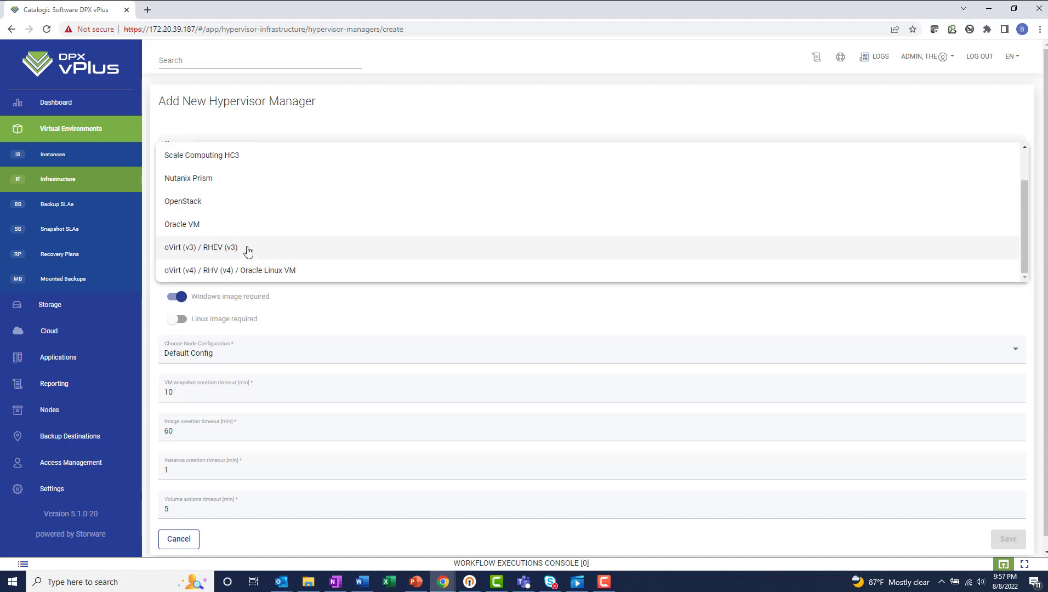
click(362, 114)
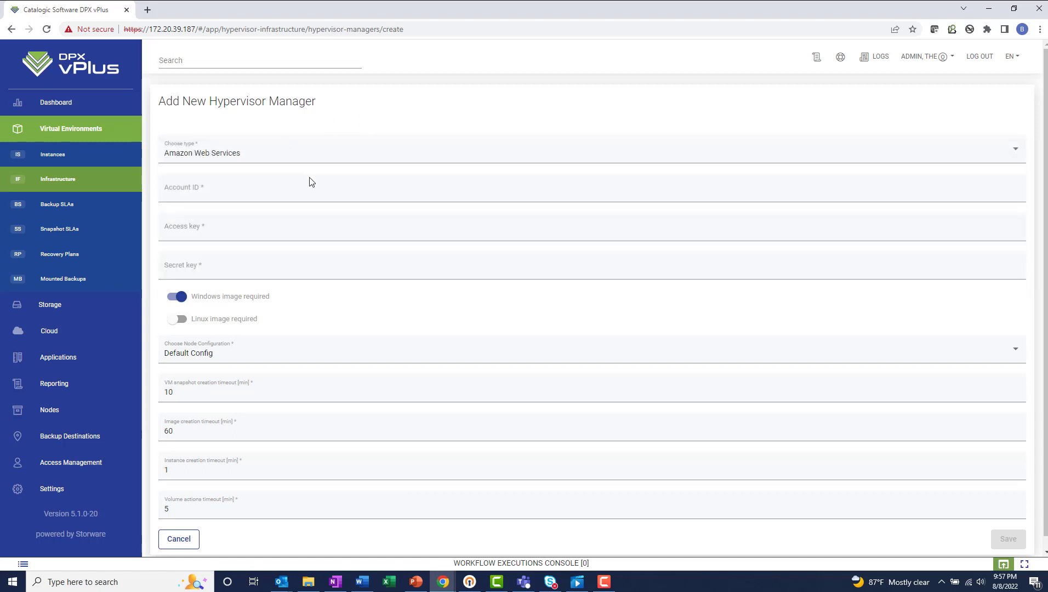
click(254, 147)
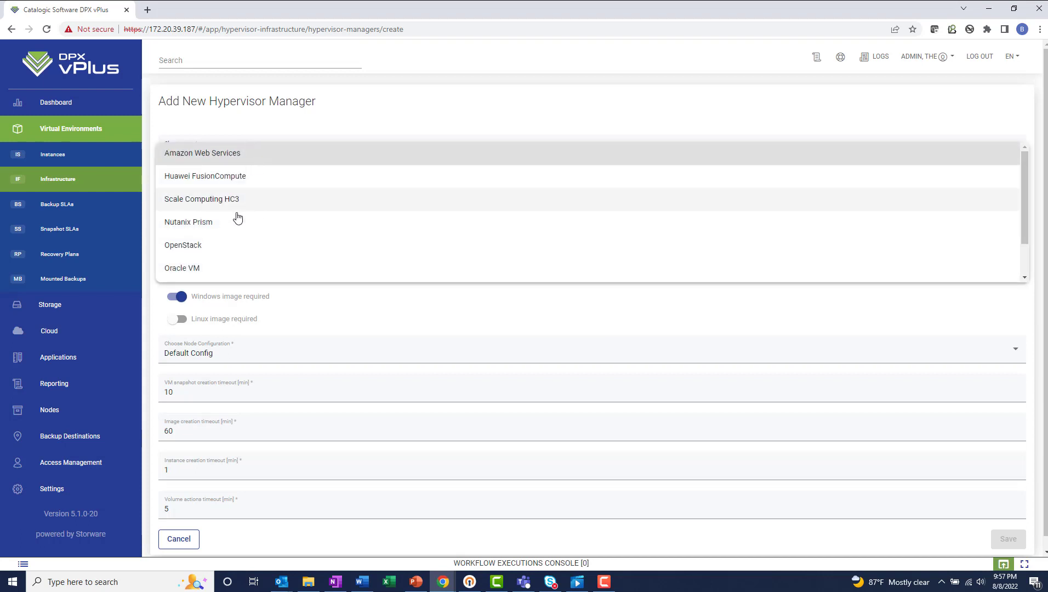
scroll(201, 258, down, 1)
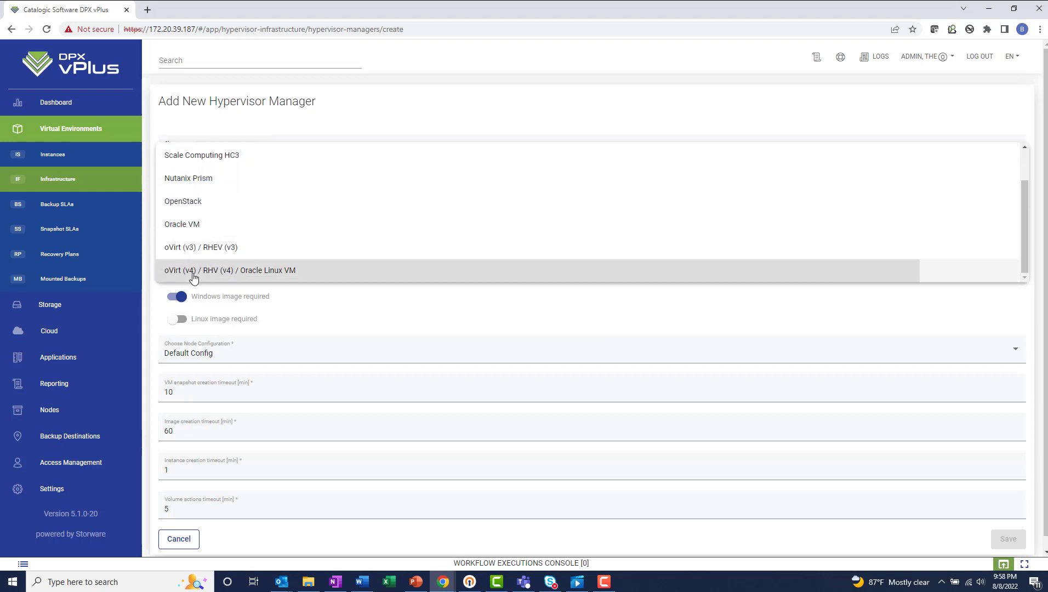
click(207, 270)
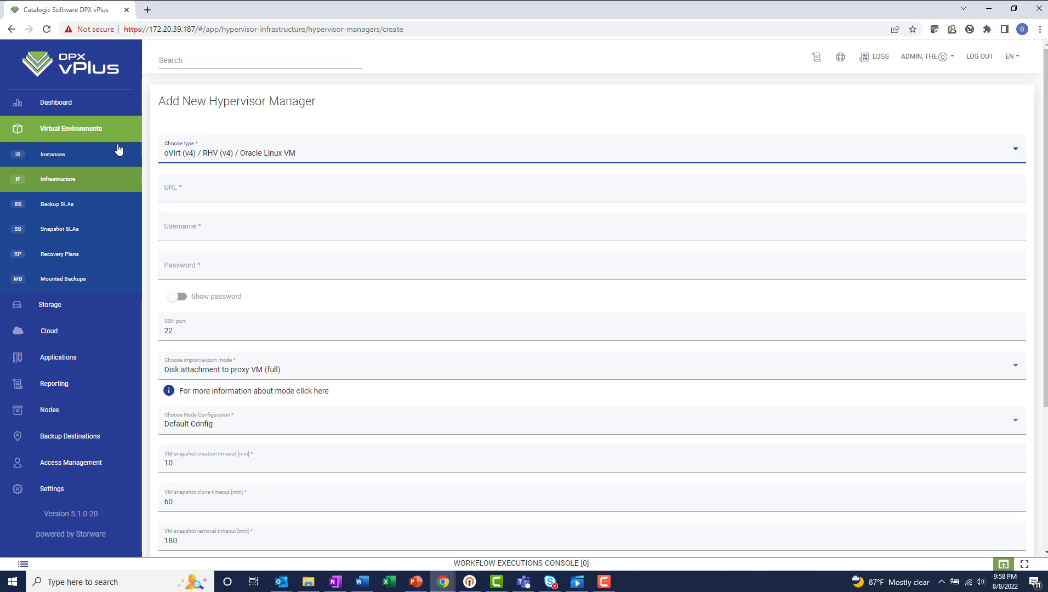
Open the form for adding a standalone hypervisor in the virtual infrastructure and review the supported hypervisor types.
click(81, 178)
click(298, 152)
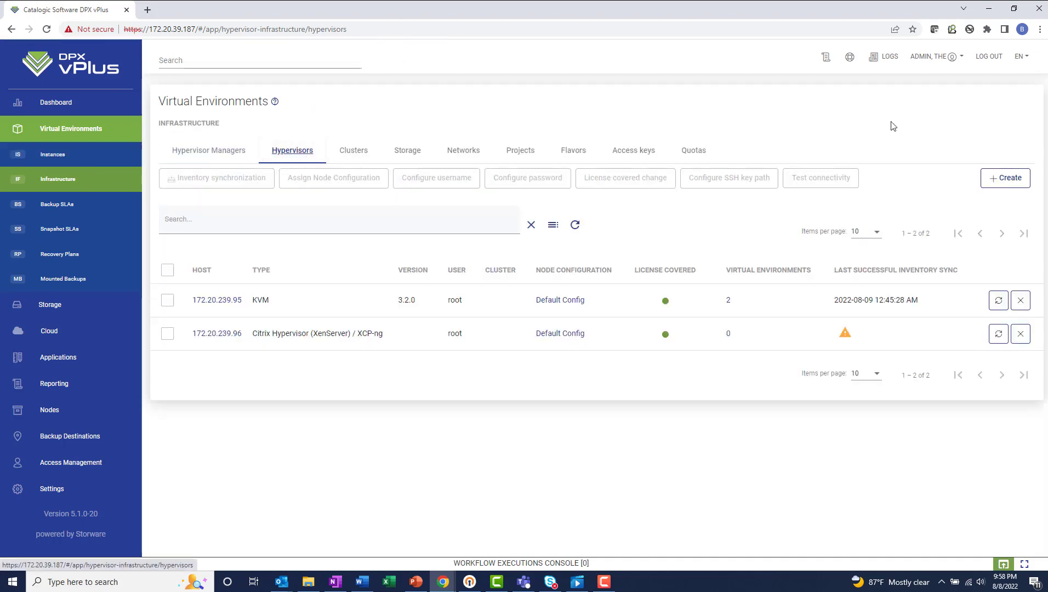
click(1010, 182)
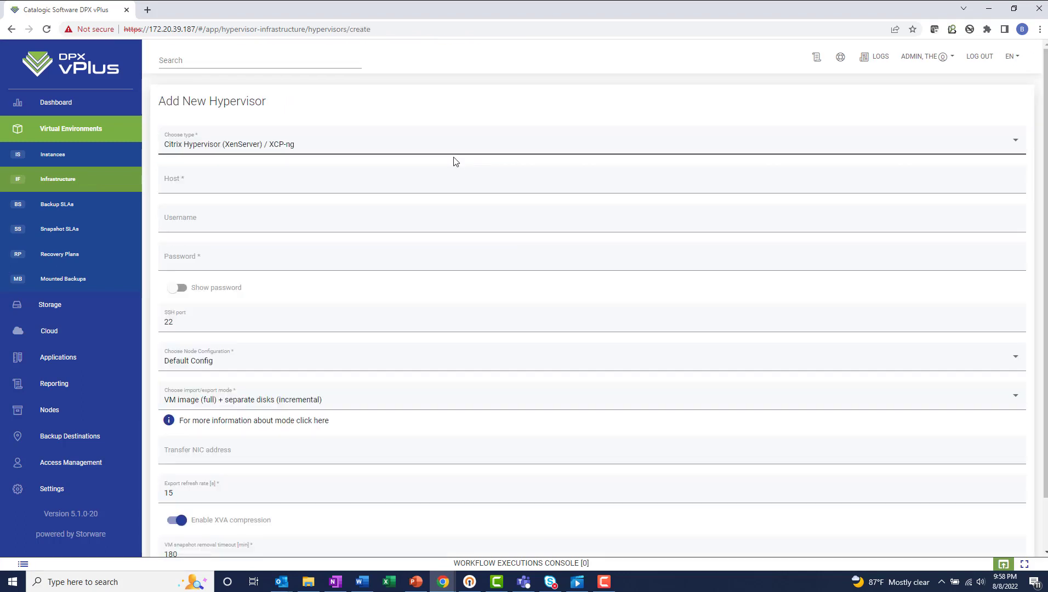
click(359, 147)
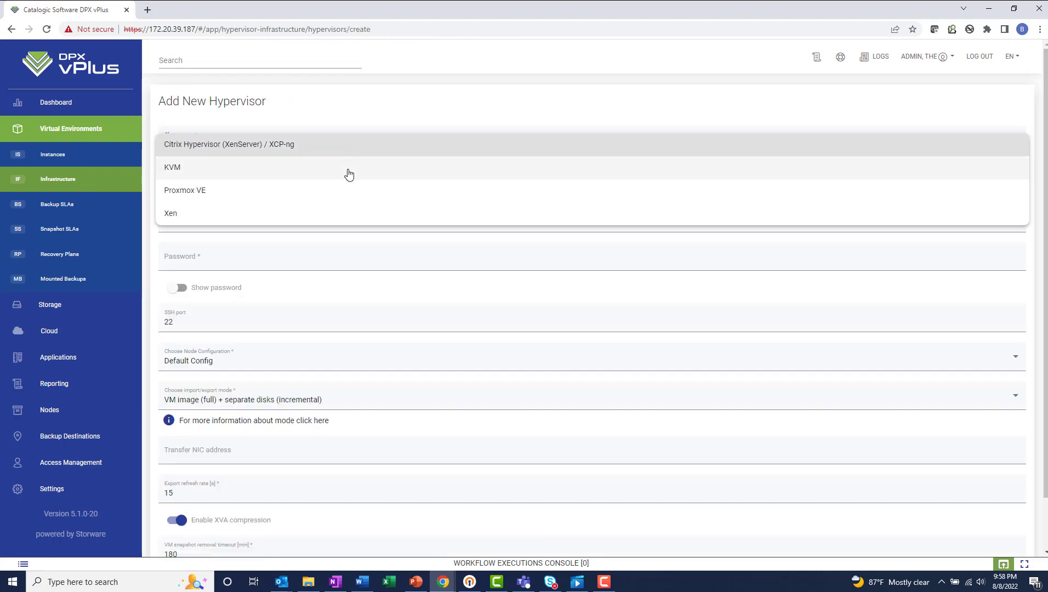
click(353, 109)
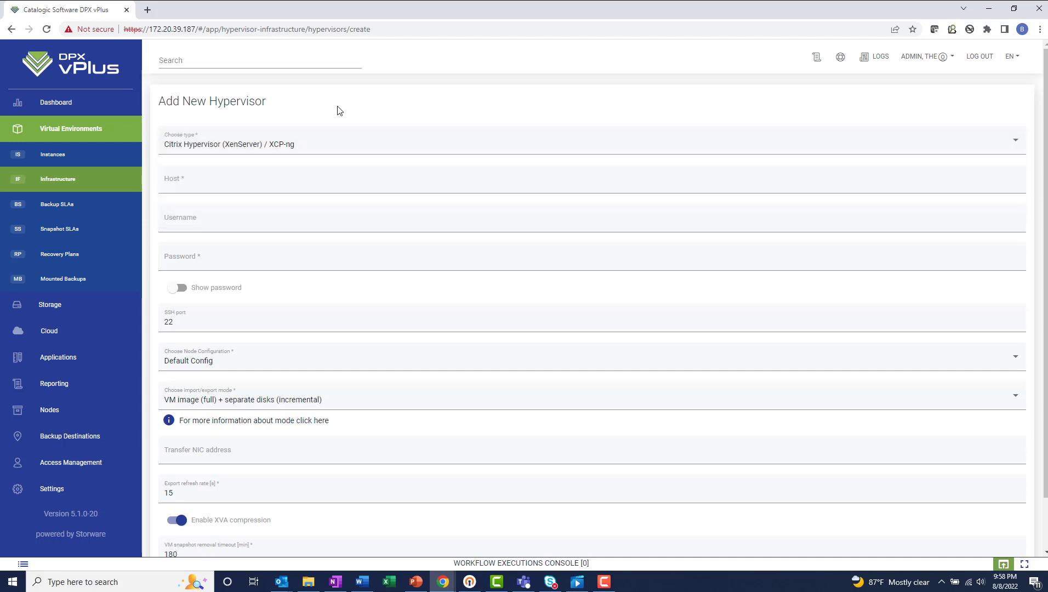
Submit a backup of the centos7.0 instance with the backup type kept at Full.
click(71, 157)
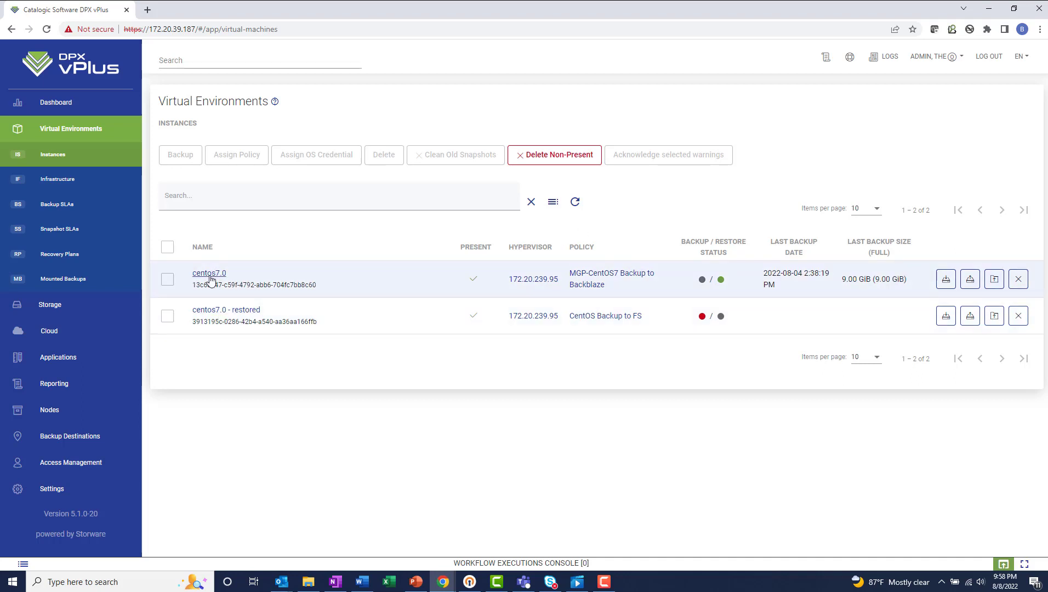
click(947, 281)
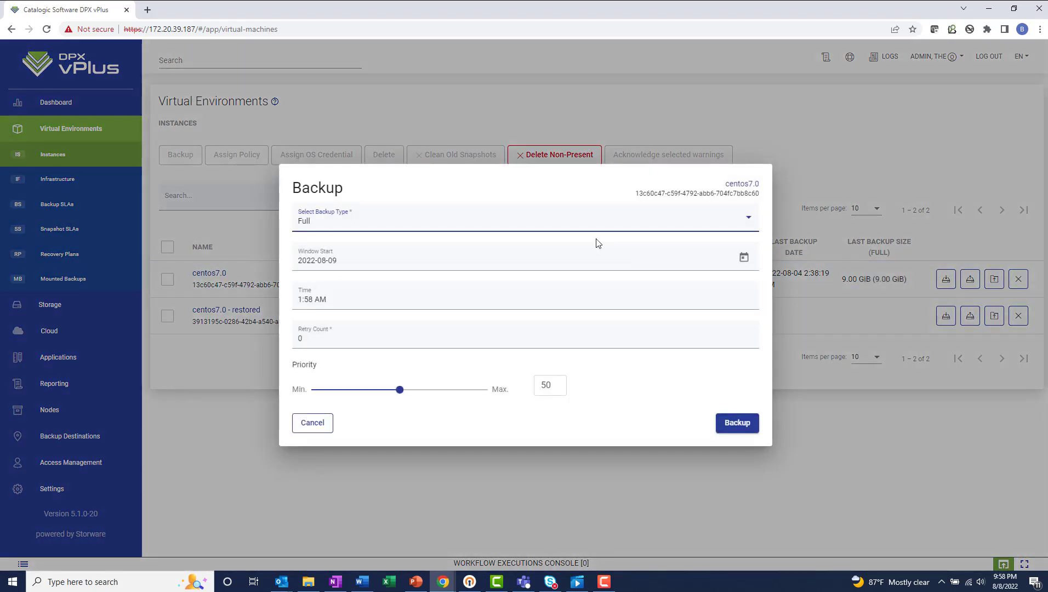
click(547, 222)
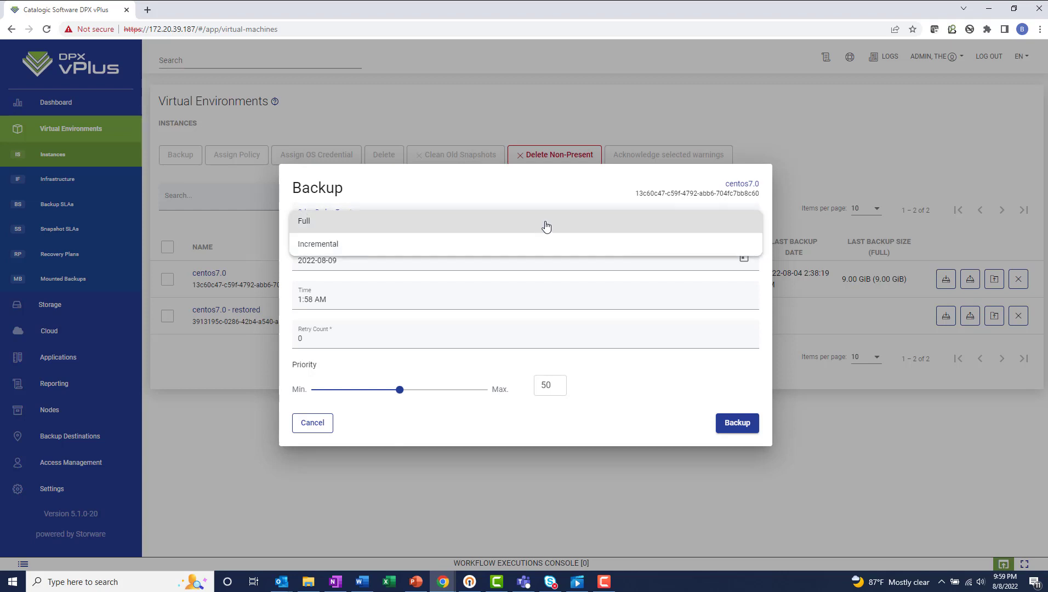
click(541, 207)
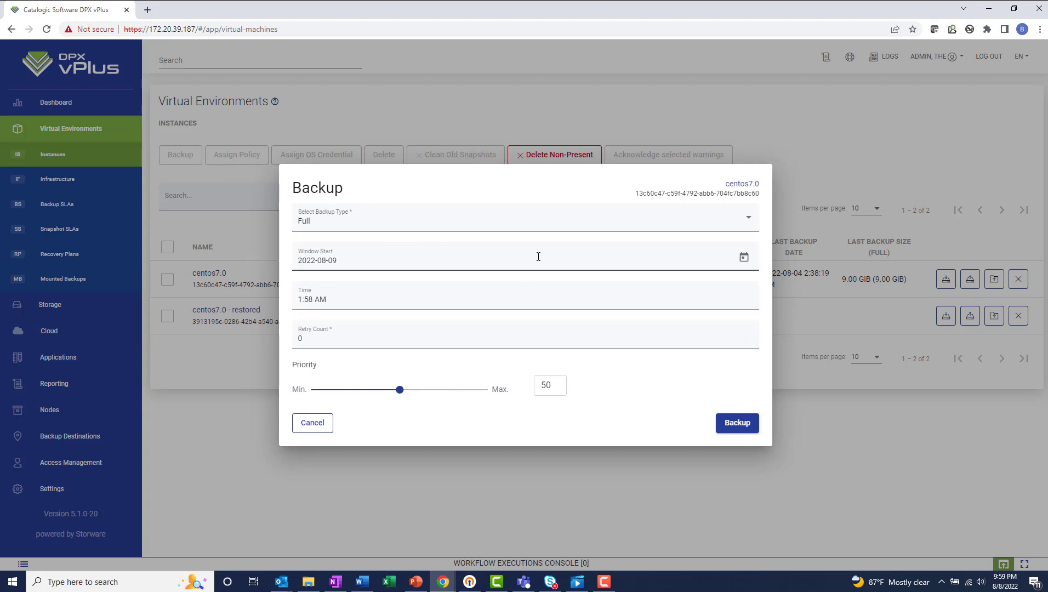
click(733, 425)
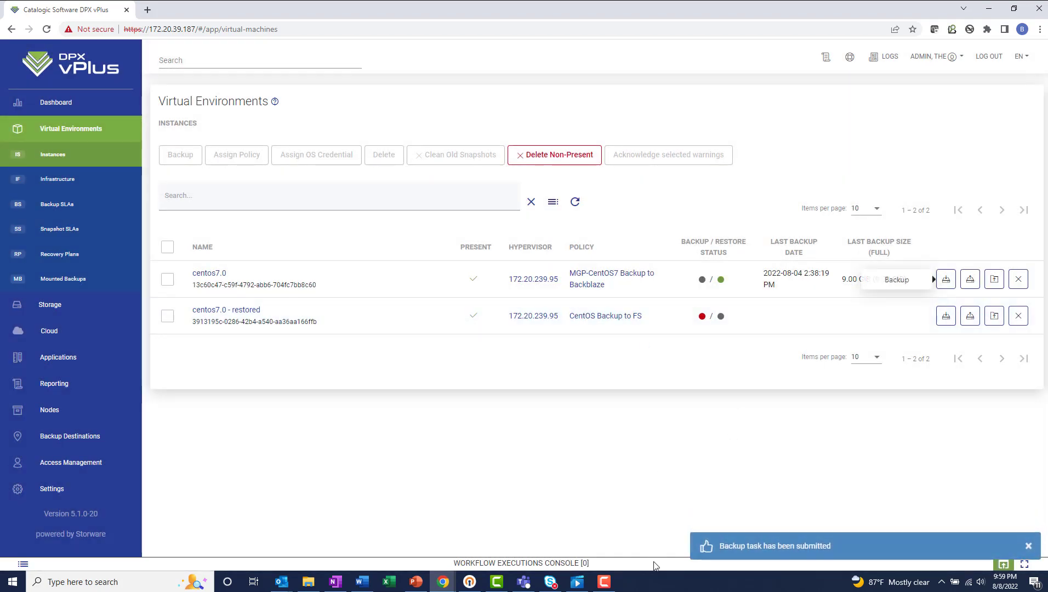
Inspect the centos7.0 backup task and its subtask details in the workflow executions console, and close the console.
click(655, 566)
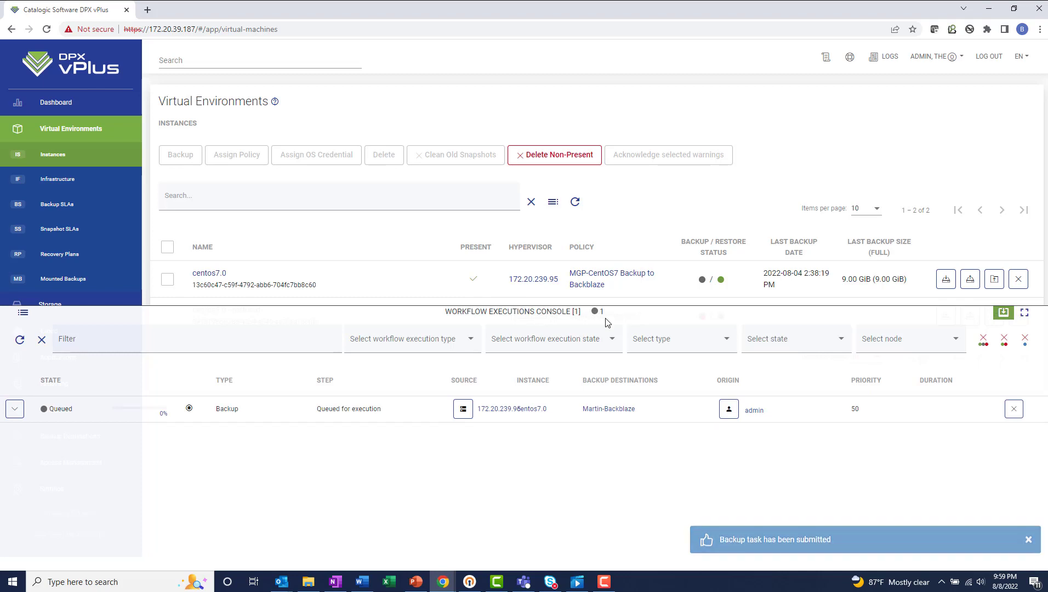
click(15, 410)
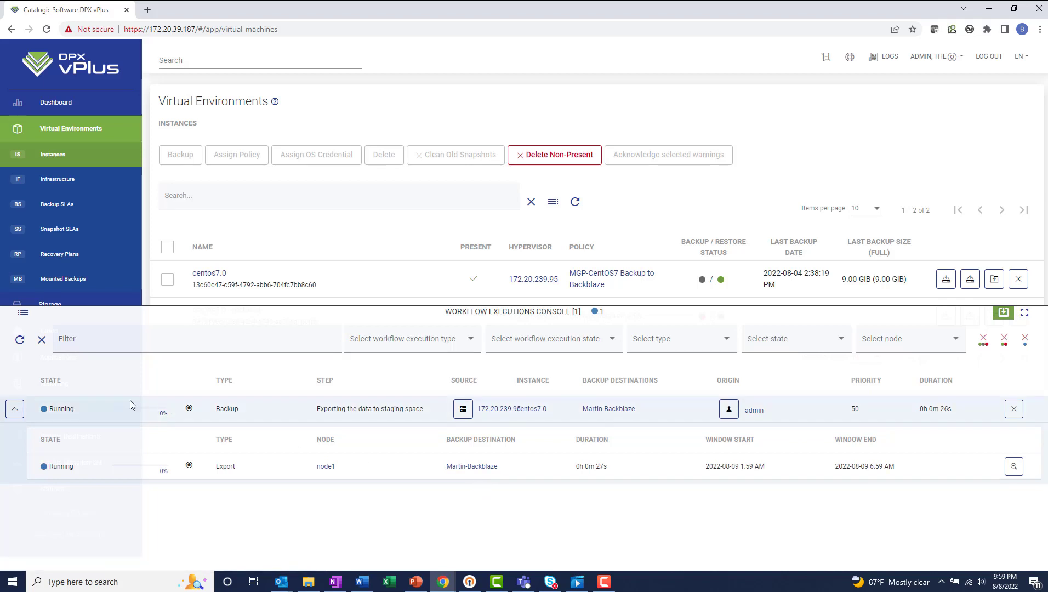
click(19, 413)
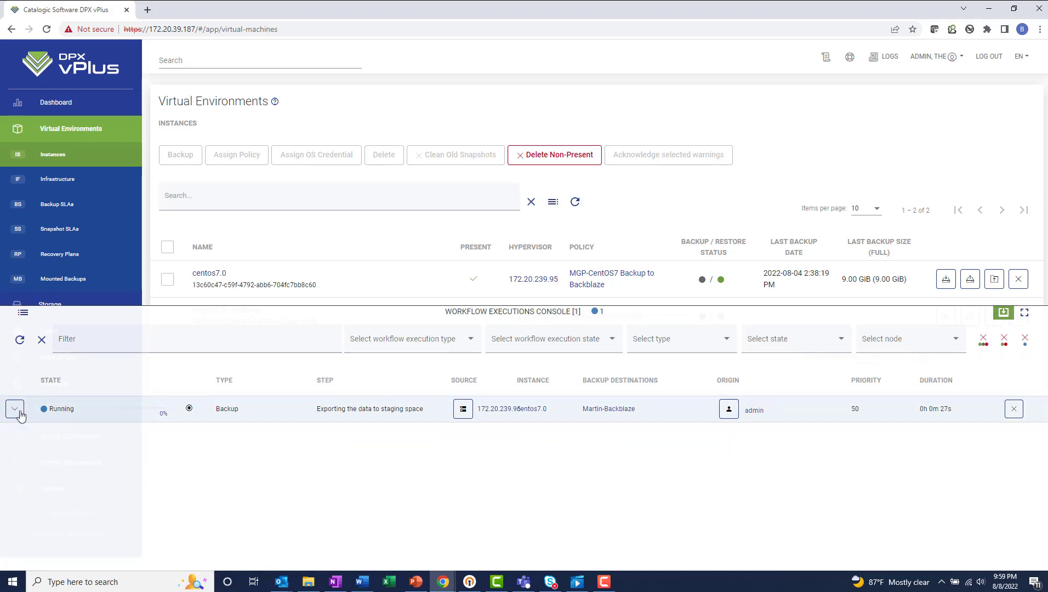
click(247, 316)
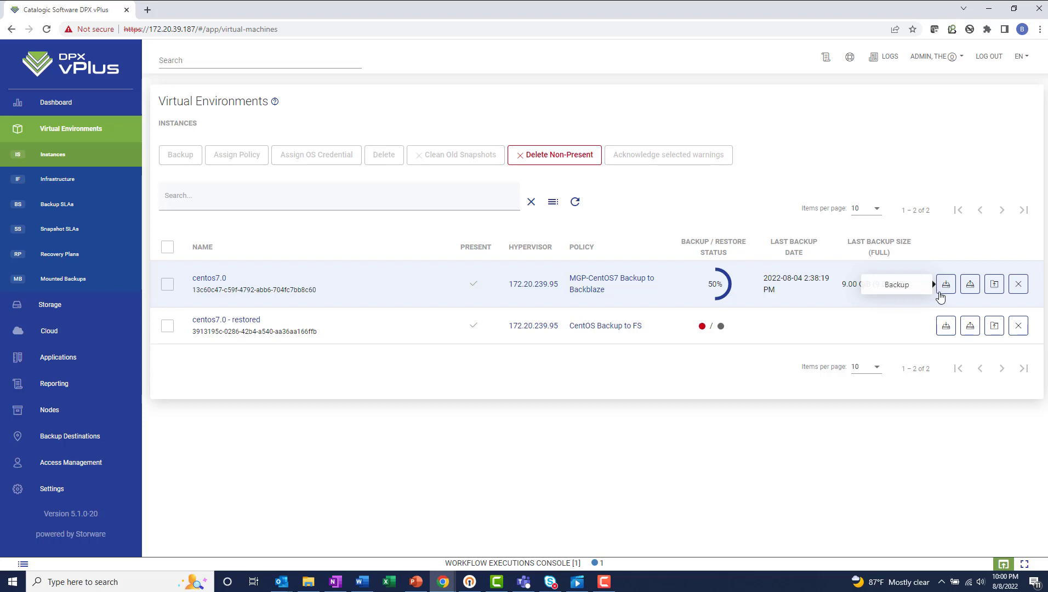
Open a new virtual environment backup policy in the backup SLAs and review its general and auto-assignment settings.
click(90, 208)
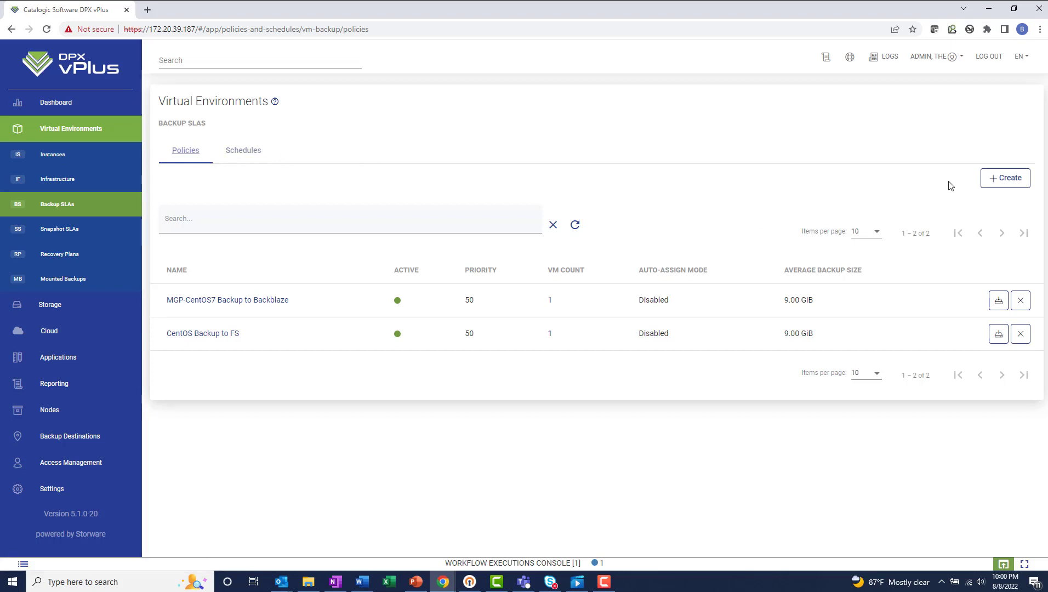
click(995, 177)
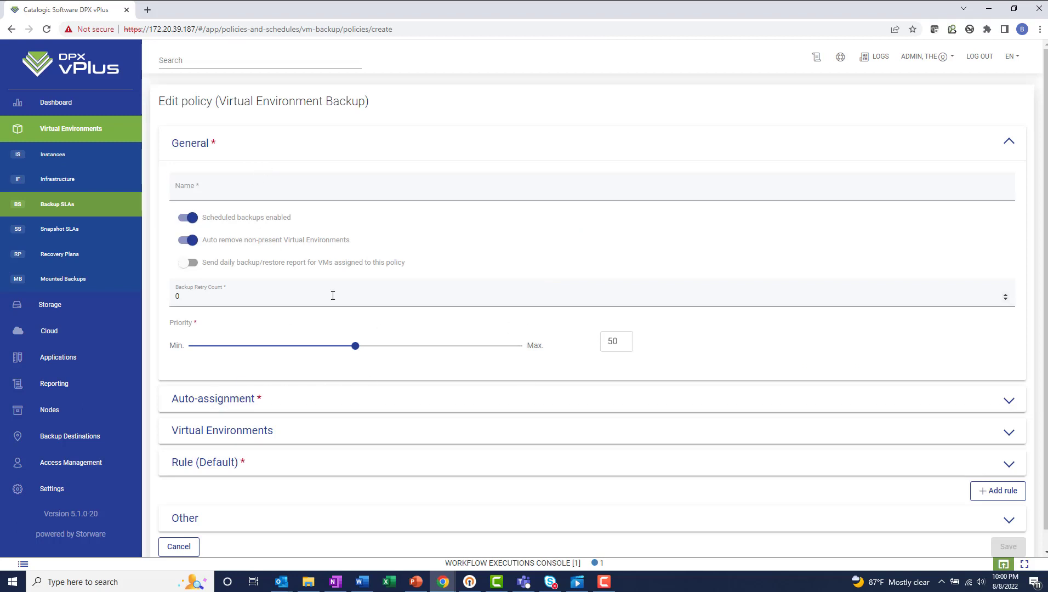
click(213, 398)
scroll(515, 272, down, 5)
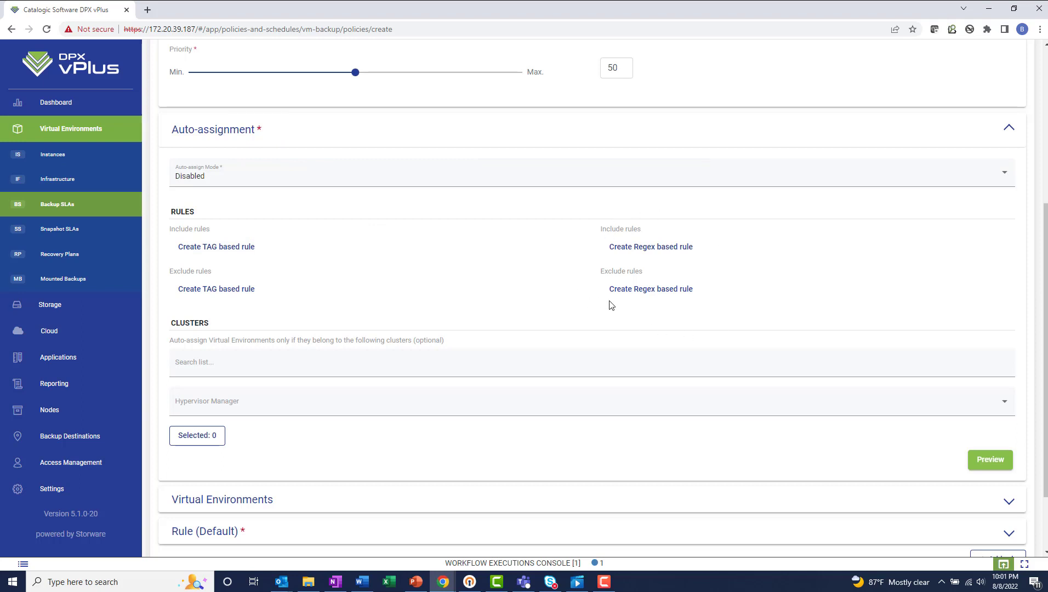
click(210, 137)
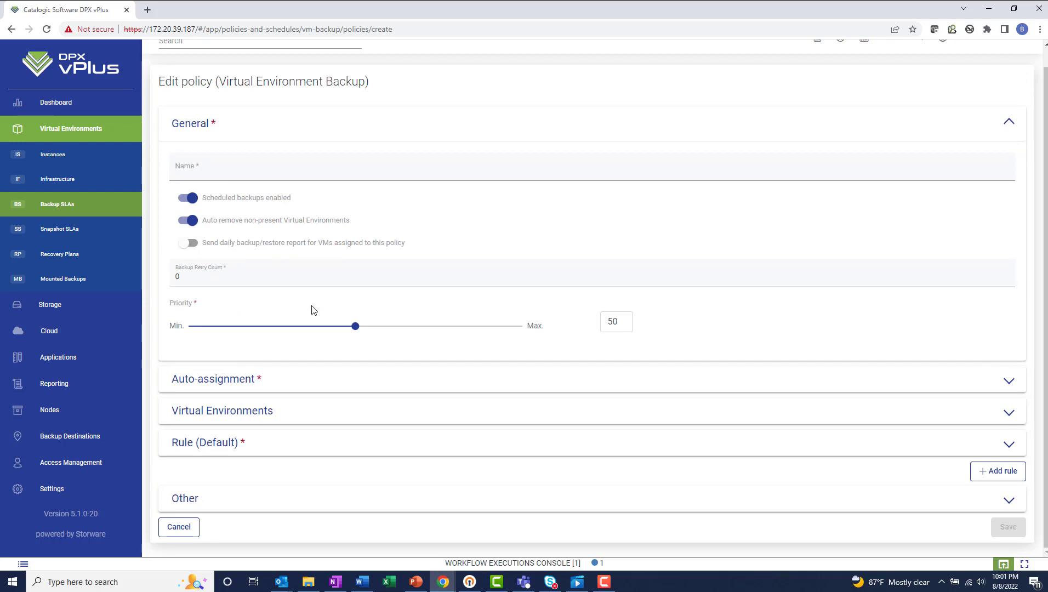
Select centos7.0 - restored for the new policy and review the default rule, keeping vprotect_server (File System) as primary backup destination.
click(280, 418)
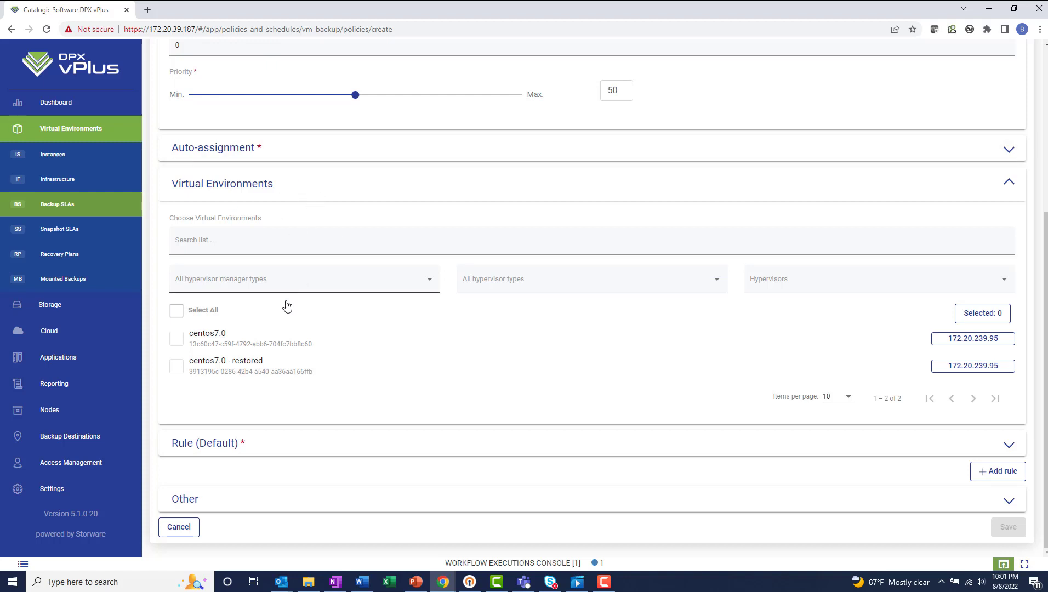
click(177, 368)
click(215, 444)
scroll(358, 385, down, 5)
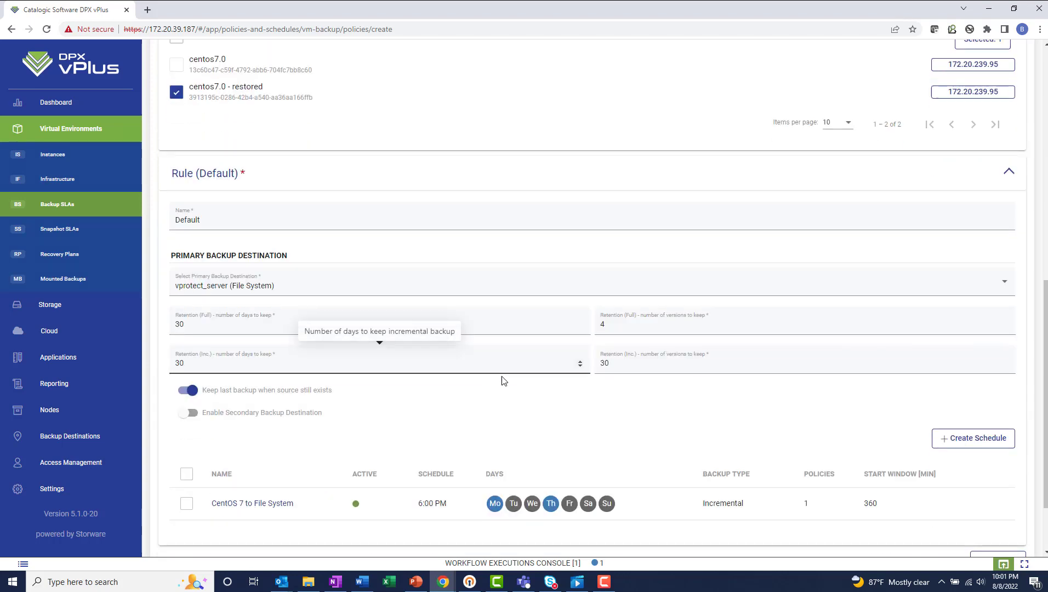
scroll(526, 417, down, 2)
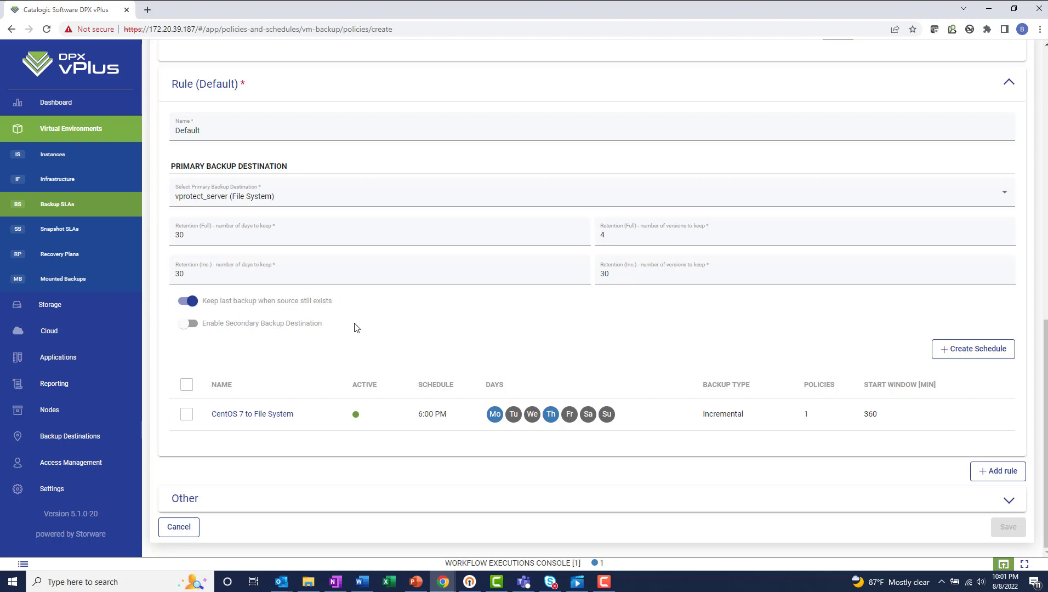
click(333, 197)
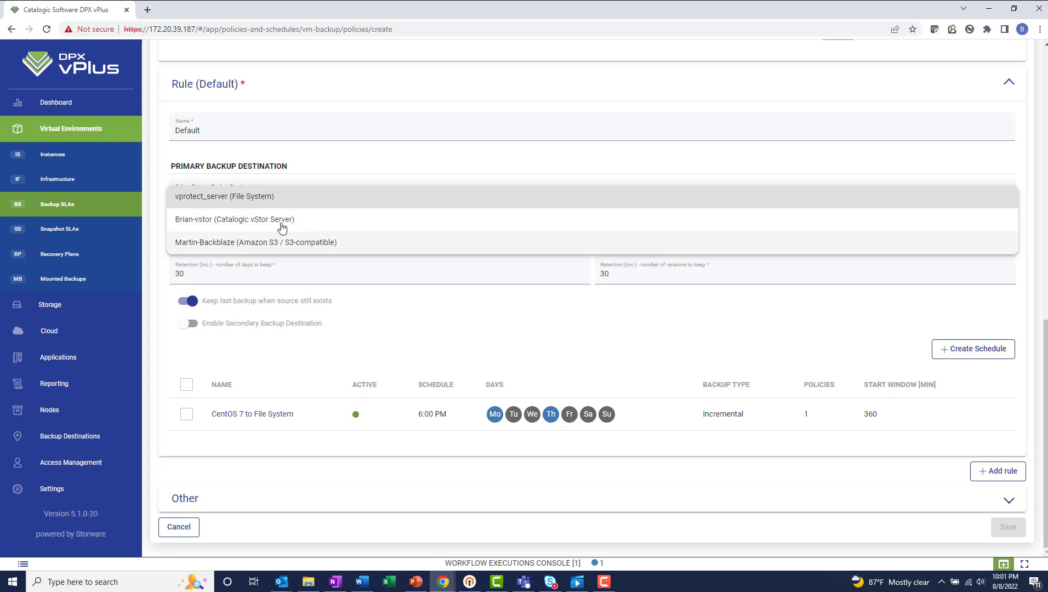
click(236, 196)
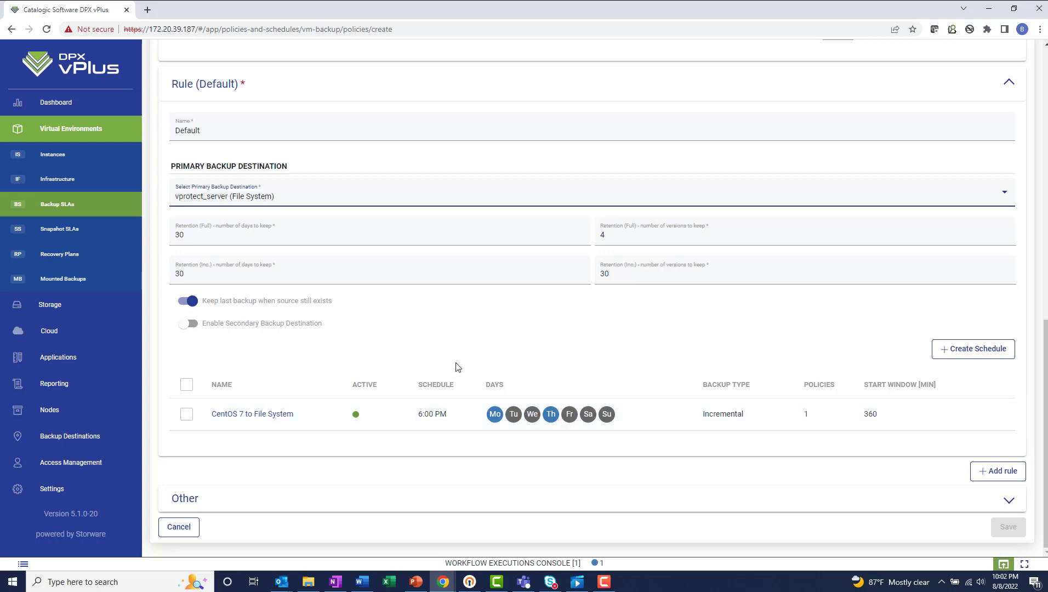
scroll(388, 307, up, 15)
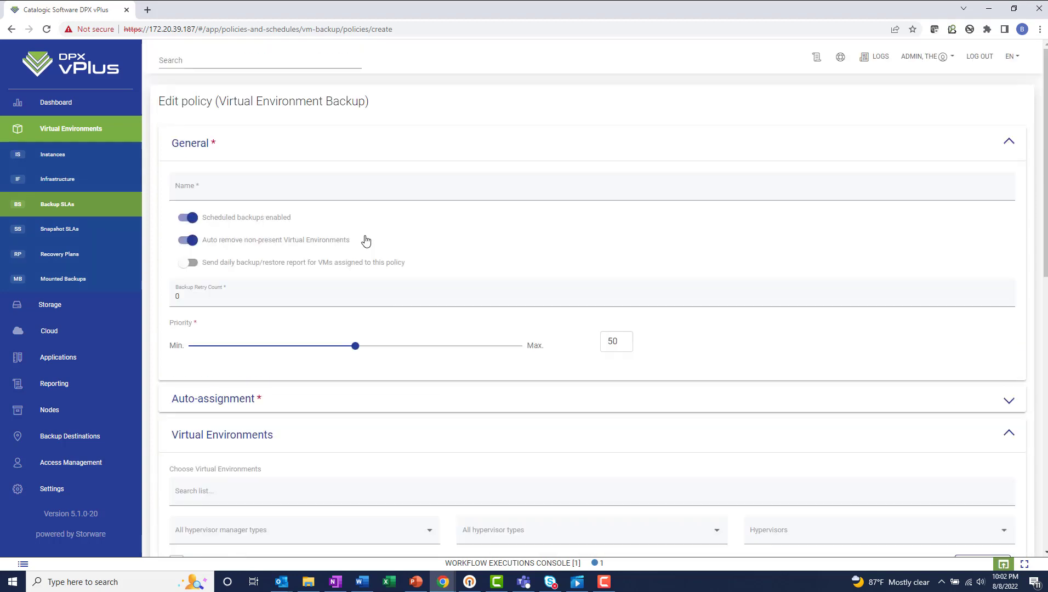
Open the form for a new backup SLA schedule, review its timing, day and policy options, and cancel it.
click(75, 207)
click(246, 154)
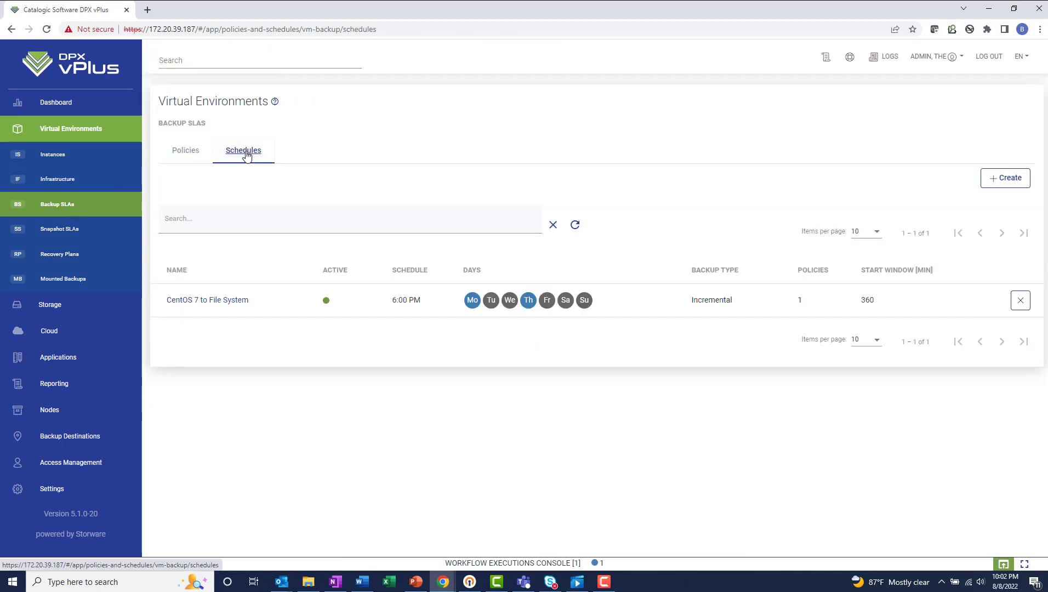
click(991, 181)
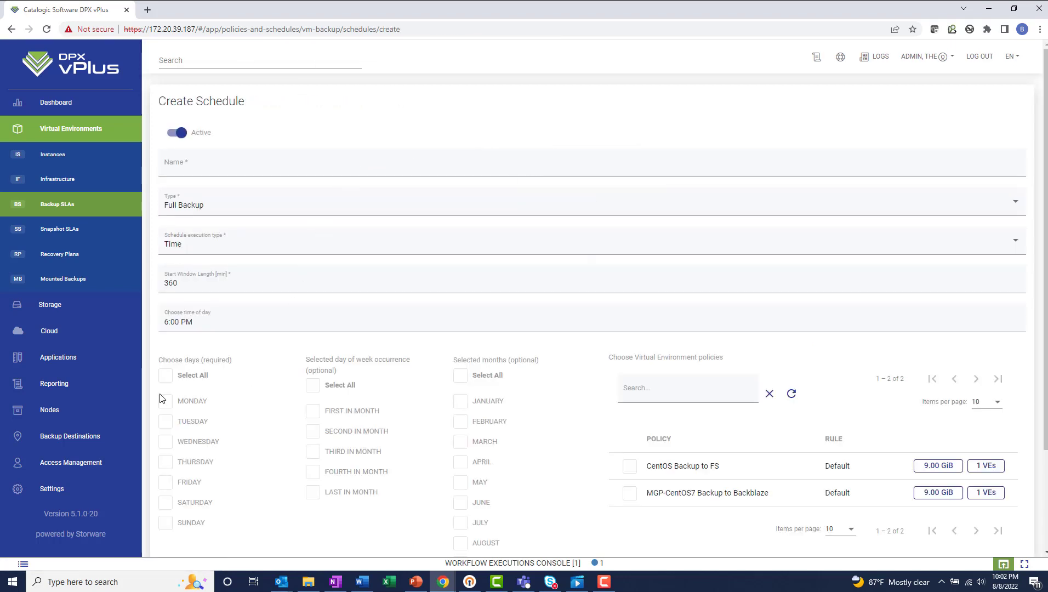
scroll(386, 453, down, 3)
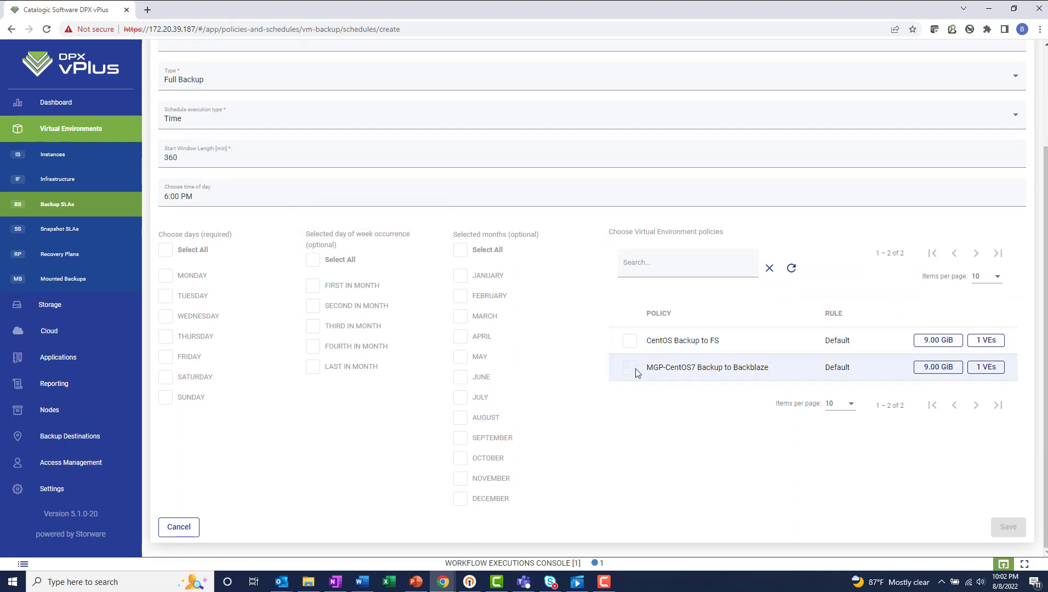
click(183, 535)
click(78, 204)
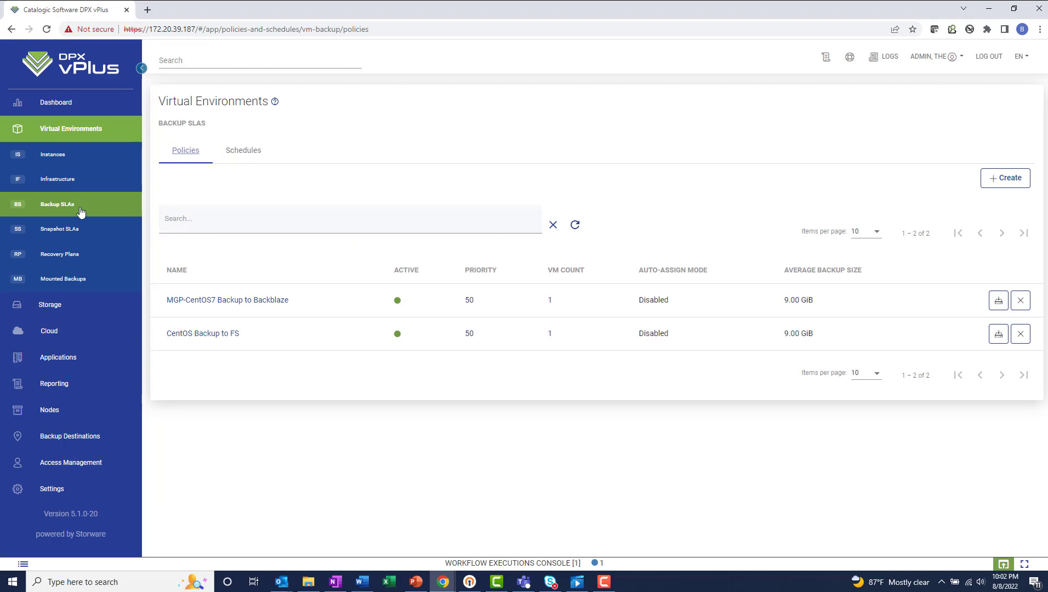
click(63, 187)
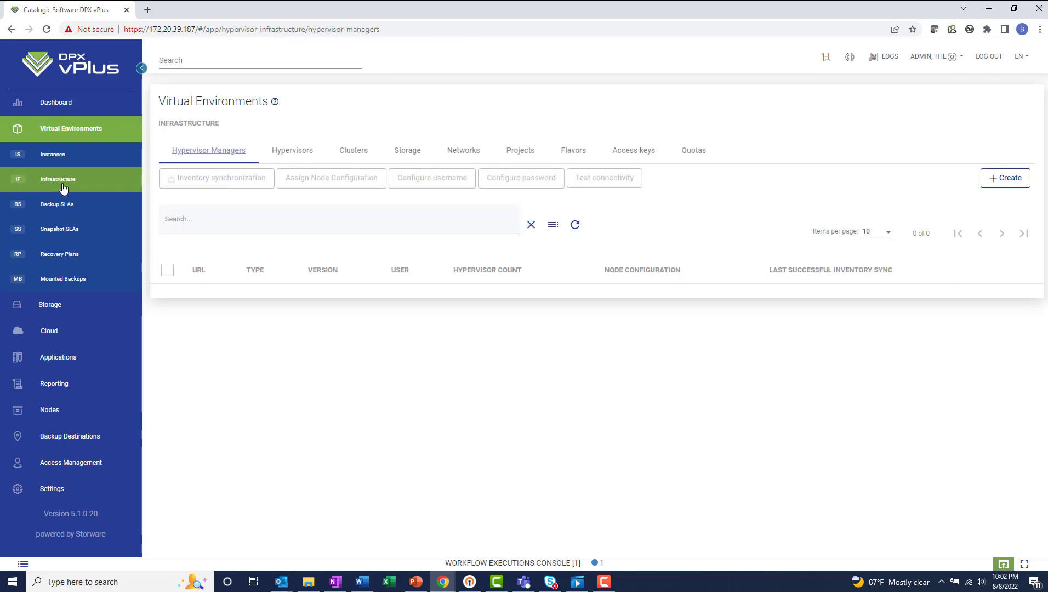
click(58, 155)
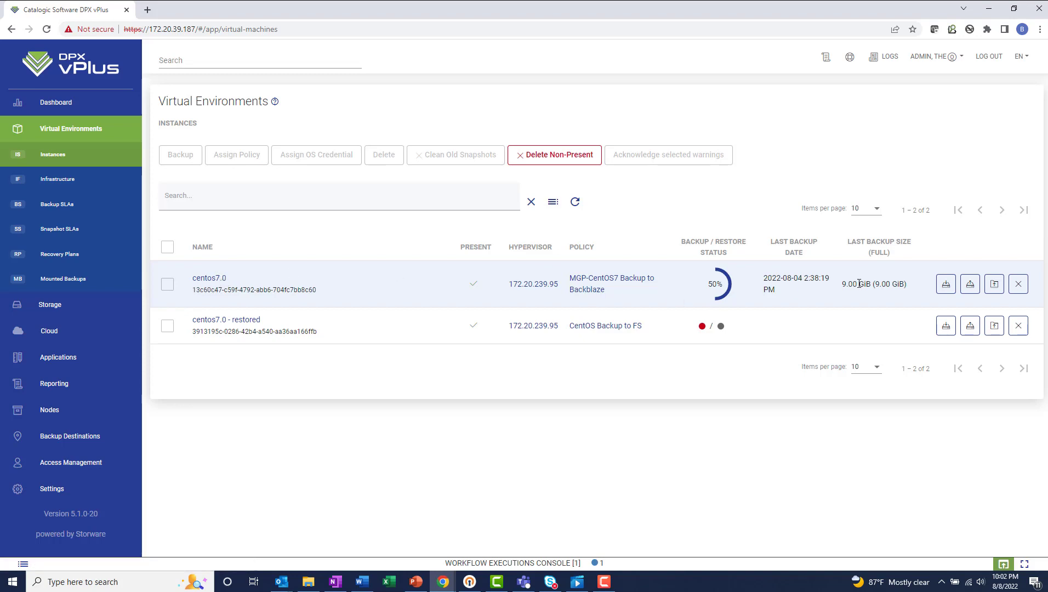
click(970, 285)
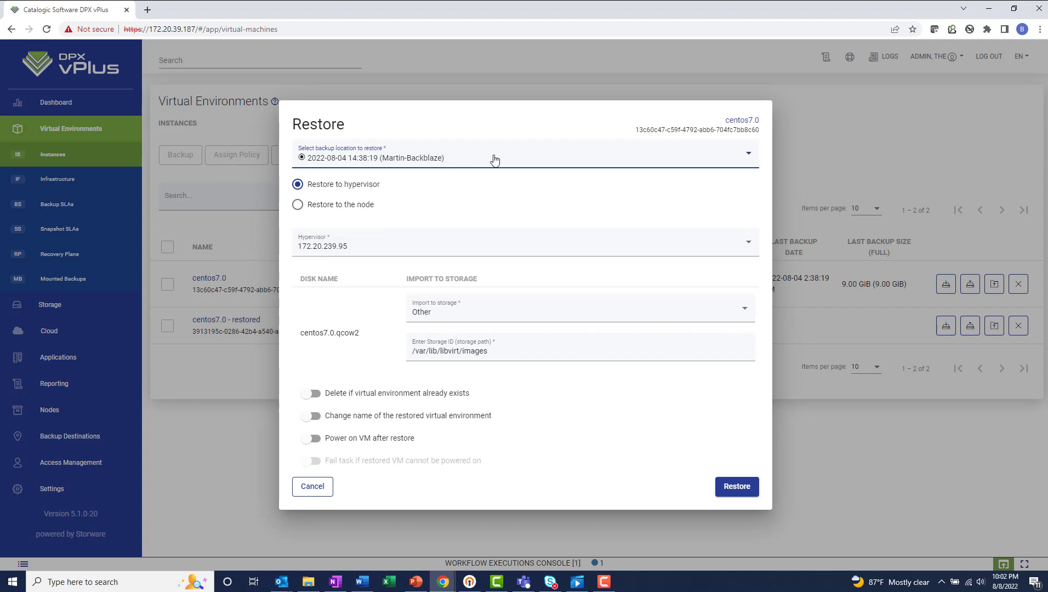
click(494, 159)
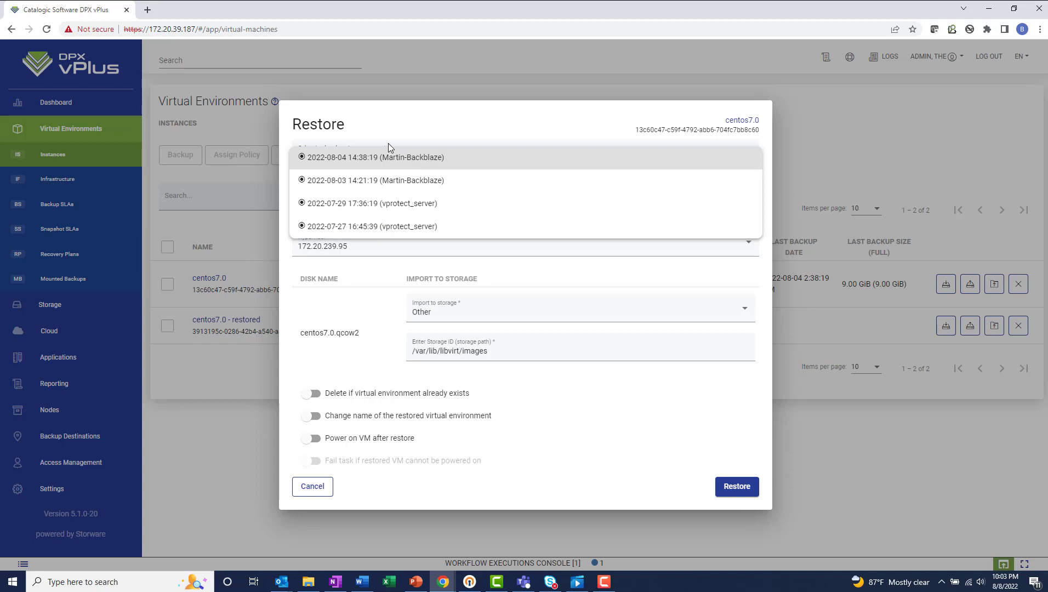
click(388, 200)
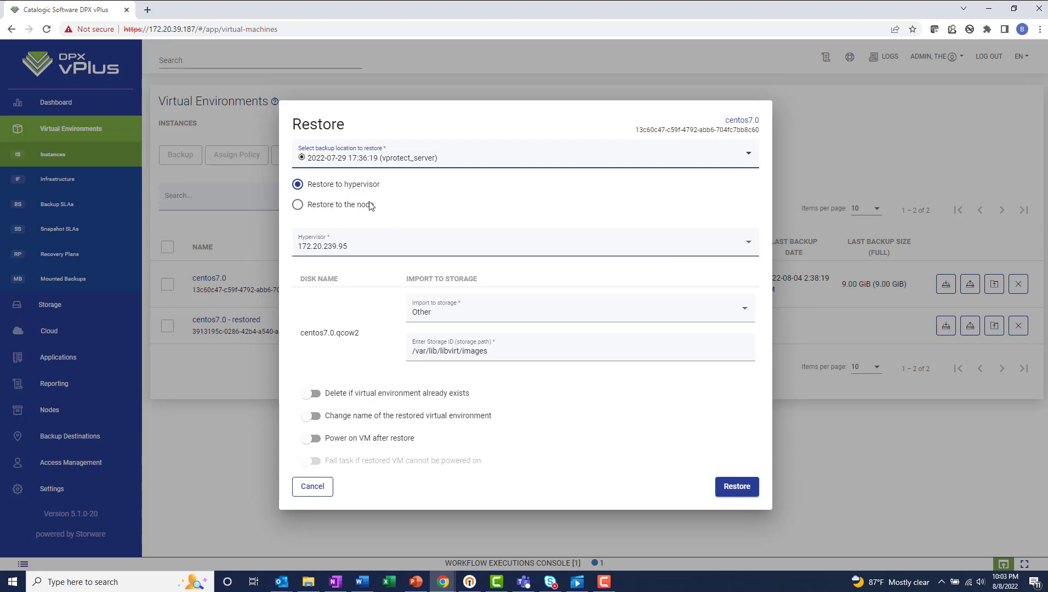
click(360, 249)
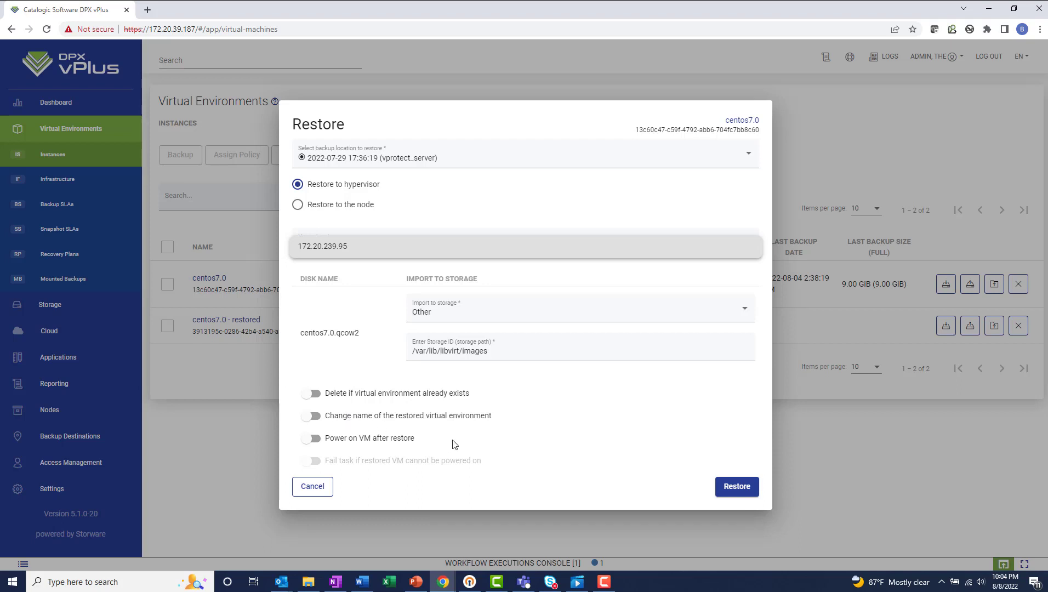
click(323, 489)
click(324, 487)
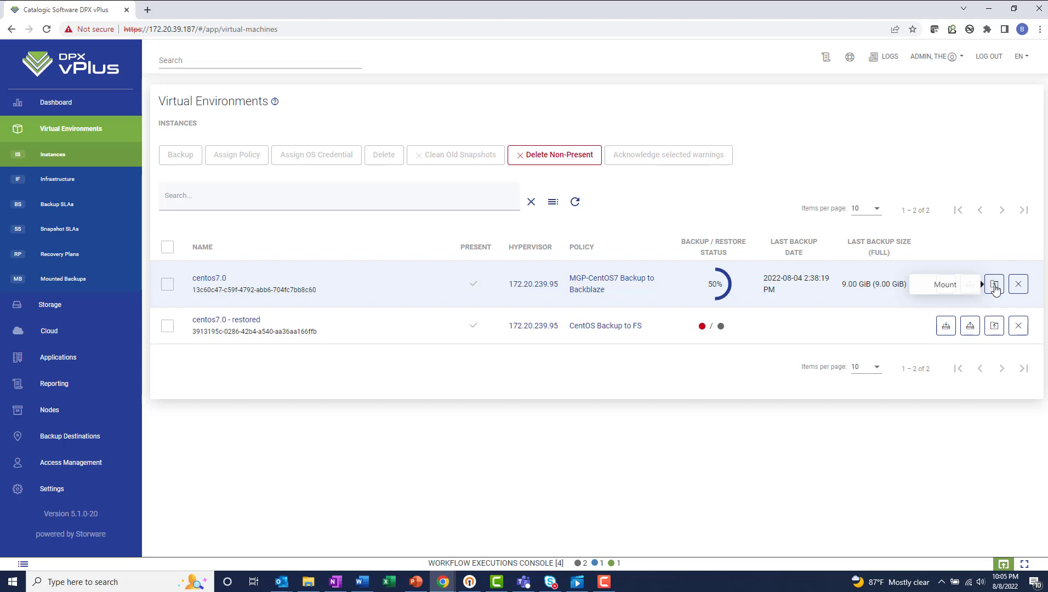
Review the mount options and available backups of the centos7.0 instance, cancel the mount, and open the mounted backups list.
click(994, 286)
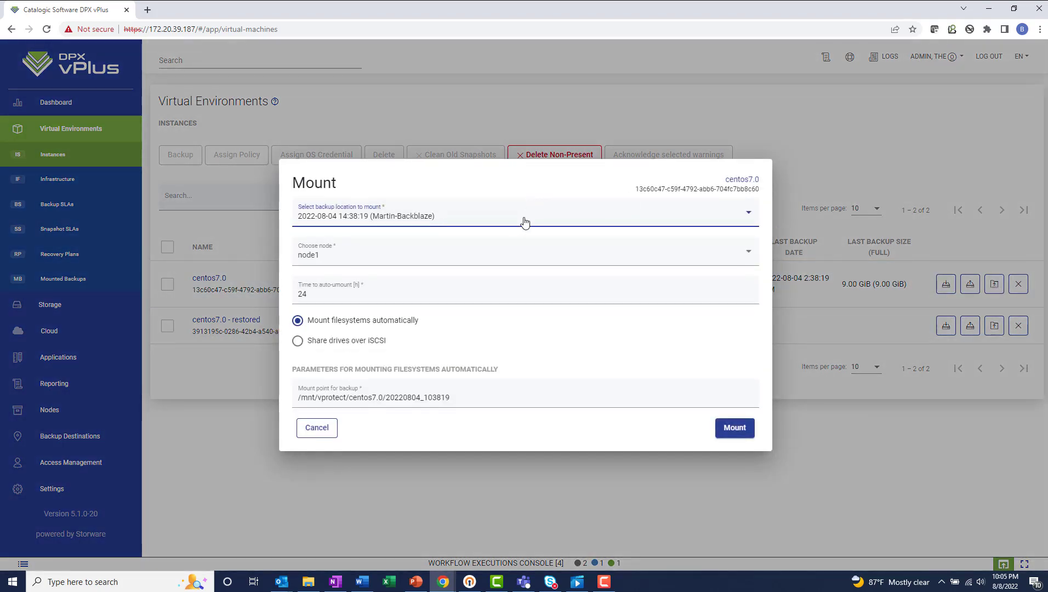
click(524, 222)
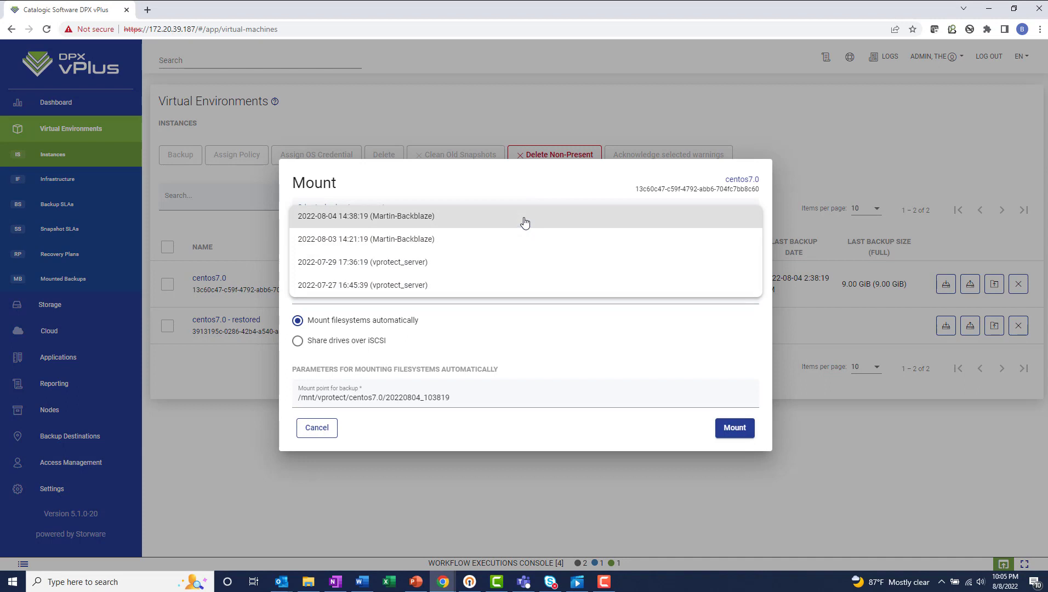
click(449, 192)
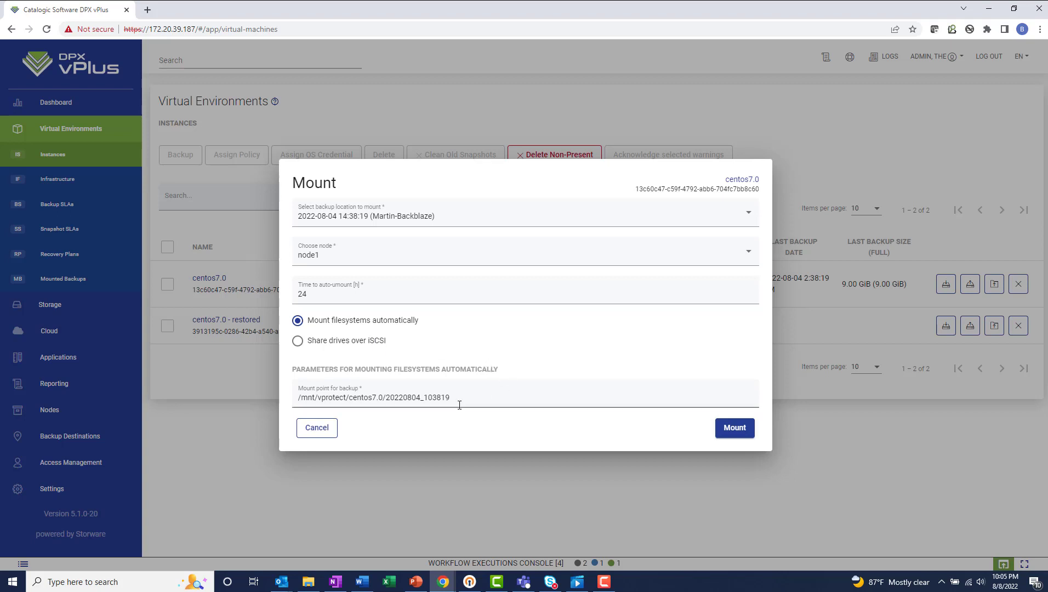
click(316, 428)
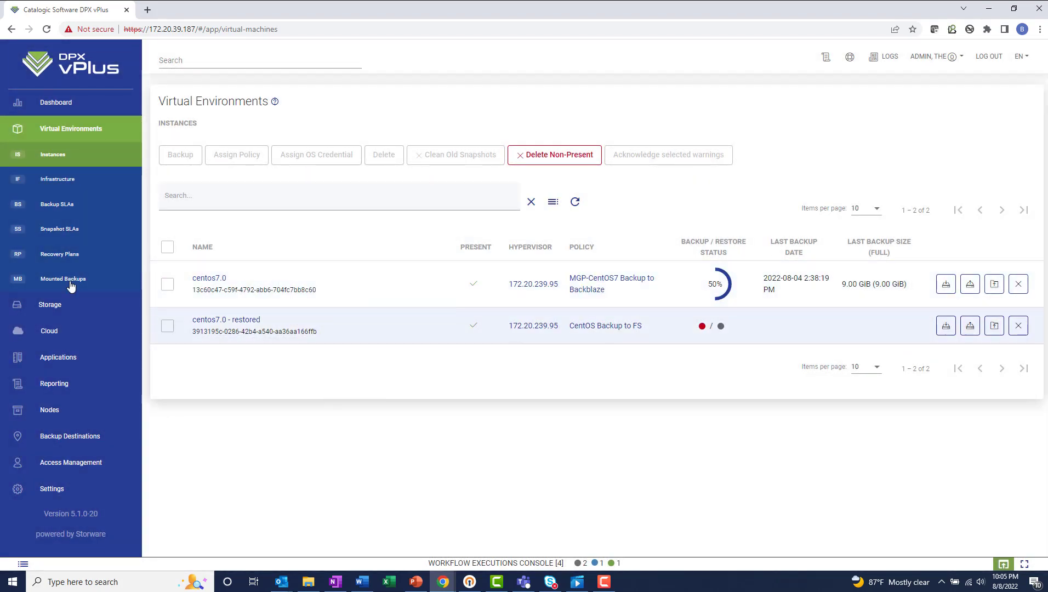
click(61, 290)
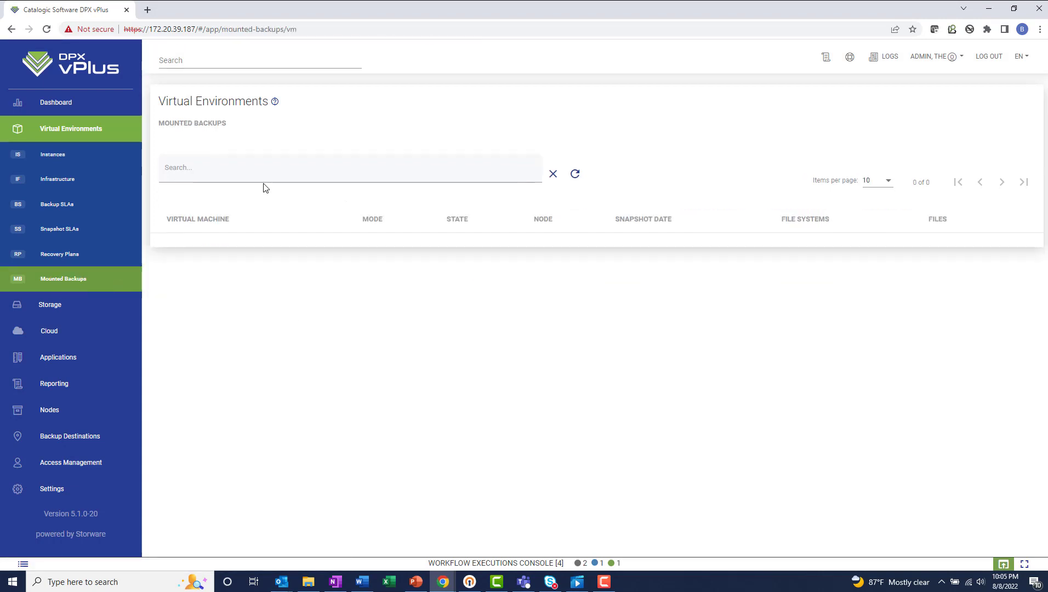